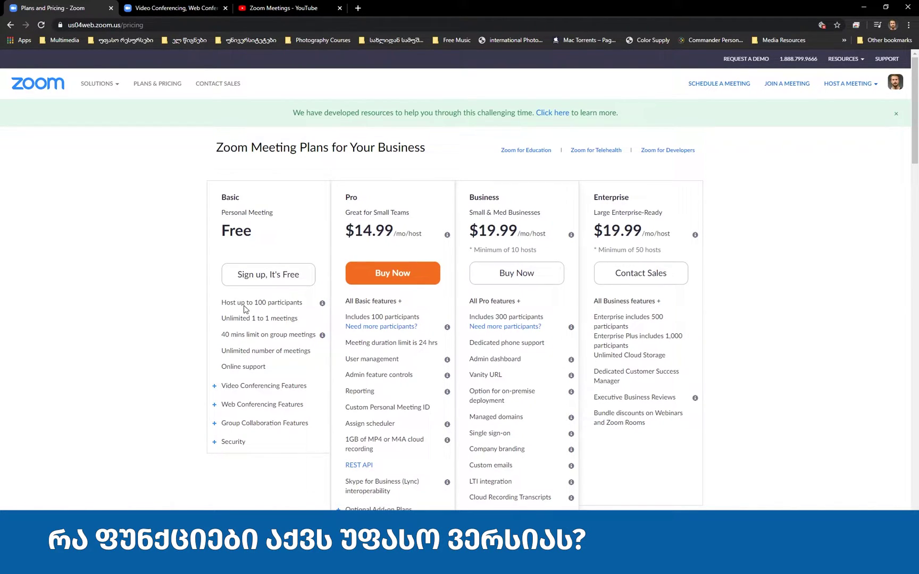
Examine the features and limits listed for the free Basic plan on the Zoom pricing page.
{"action": "left_click_drag", "start_coordinate": [255, 302], "coordinate": [268, 302]}
{"action": "triple_click", "coordinate": [305, 306]}
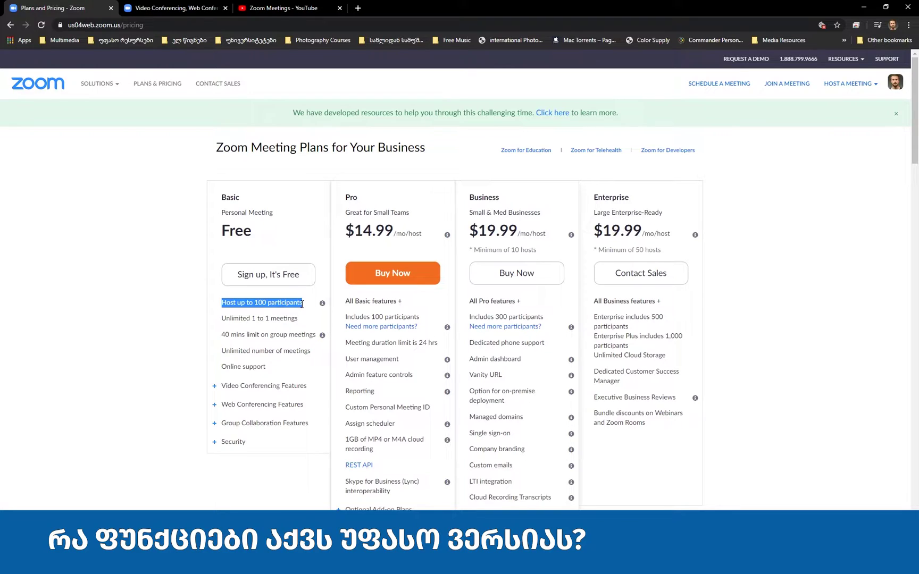
{"action": "triple_click", "coordinate": [296, 319]}
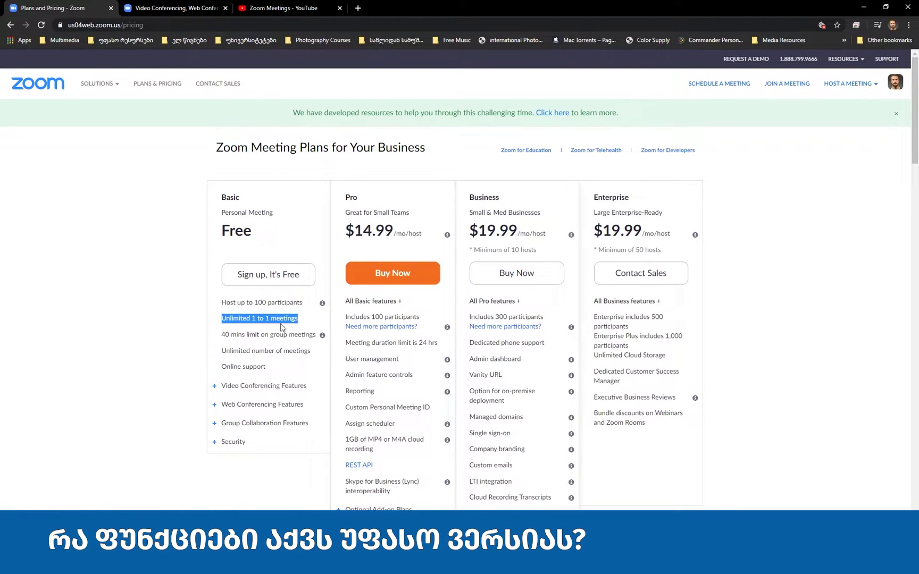
{"action": "left_click_drag", "start_coordinate": [313, 335], "coordinate": [220, 336]}
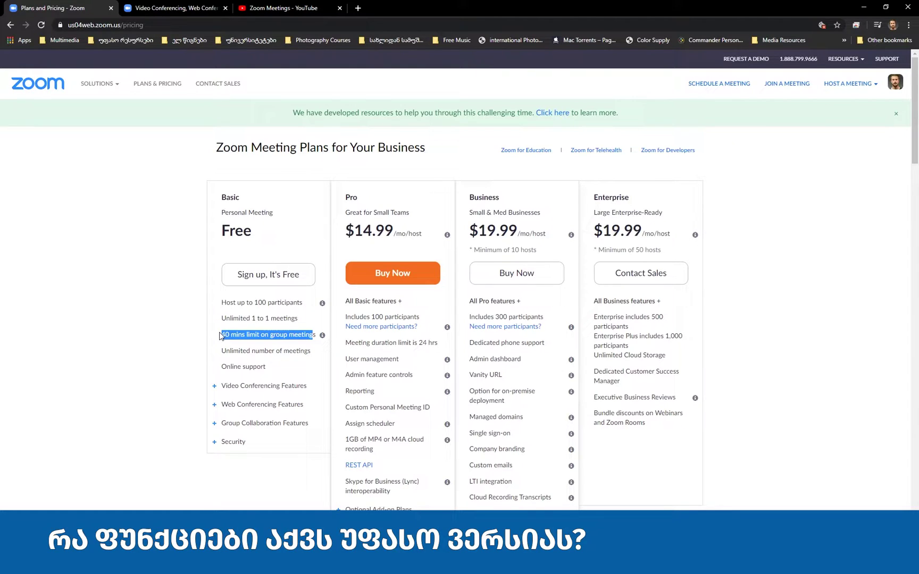
{"action": "left_click", "coordinate": [318, 340]}
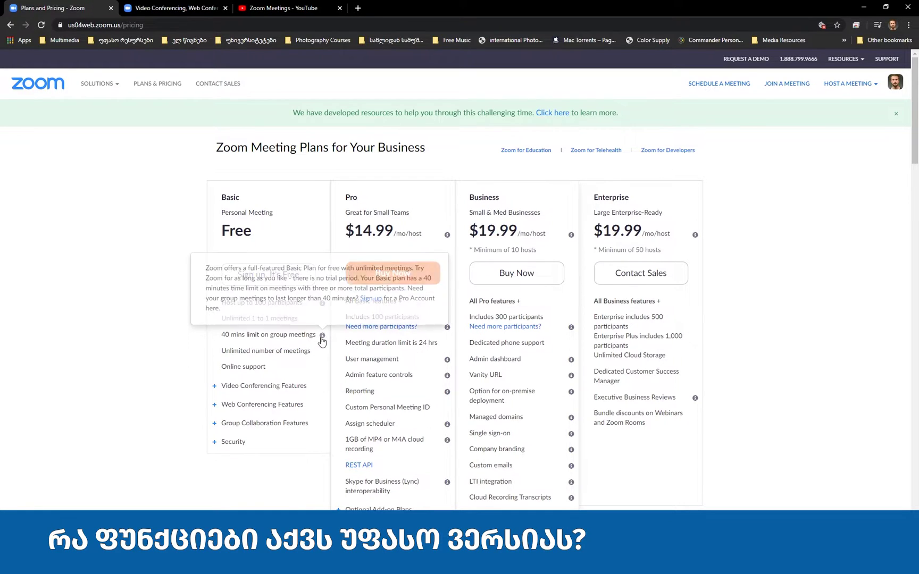
{"action": "triple_click", "coordinate": [313, 352]}
{"action": "left_click", "coordinate": [313, 355]}
{"action": "left_click_drag", "start_coordinate": [313, 355], "coordinate": [200, 353]}
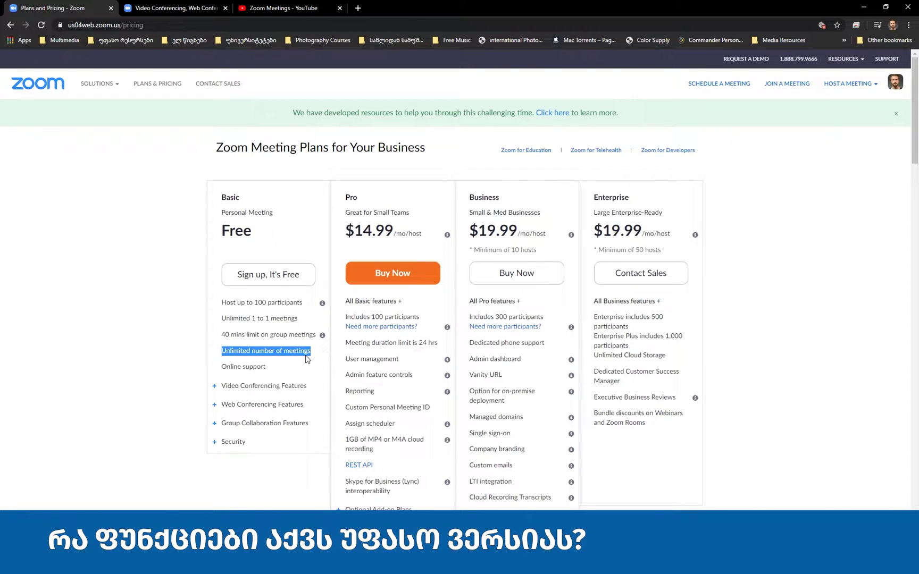
{"action": "left_click", "coordinate": [272, 372]}
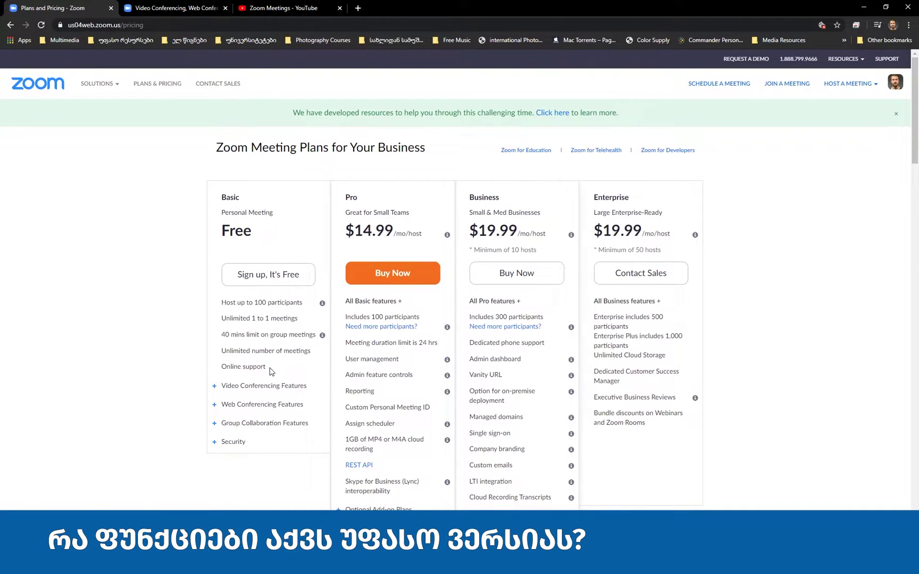
{"action": "triple_click", "coordinate": [277, 372]}
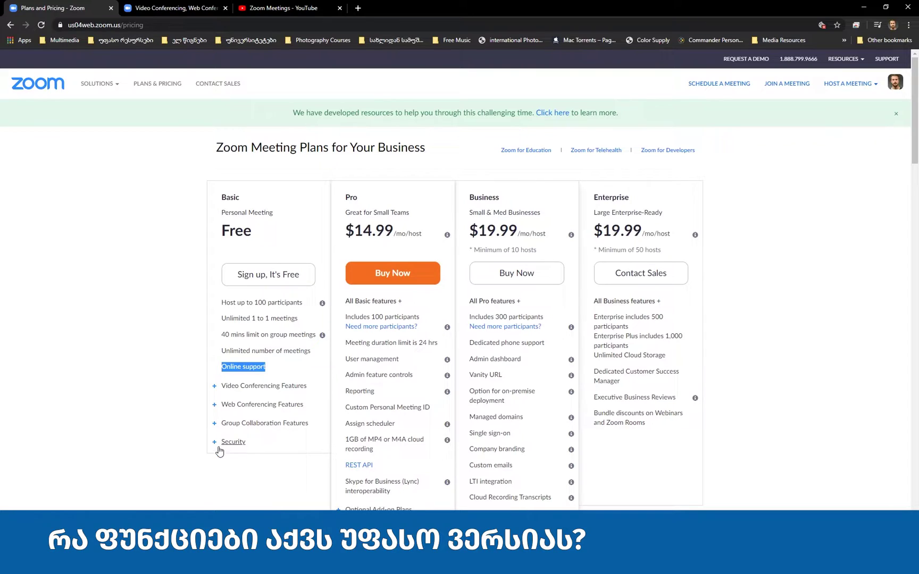
{"action": "left_click", "coordinate": [266, 351]}
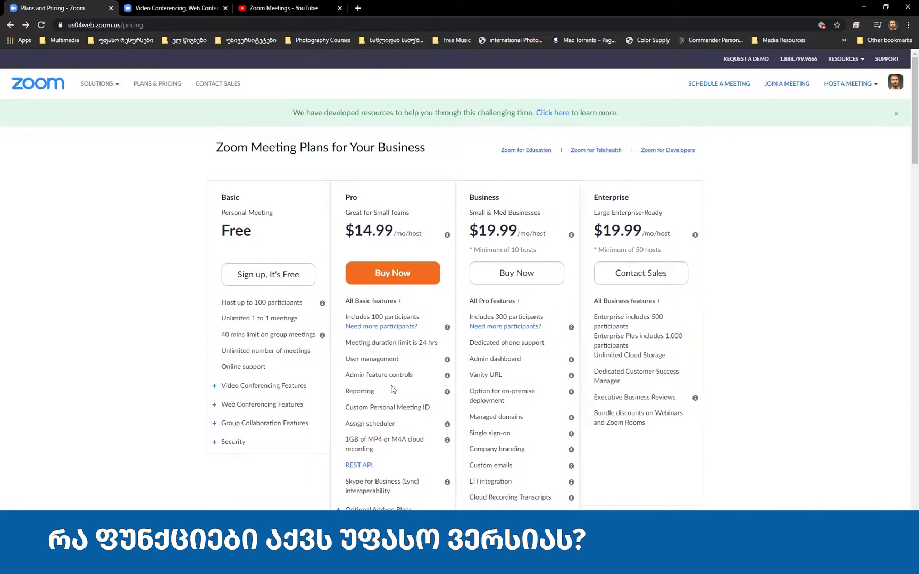
{"action": "scroll", "coordinate": [404, 387], "scroll_direction": "down", "scroll_amount": 3}
{"action": "scroll", "coordinate": [409, 385], "scroll_direction": "up", "scroll_amount": 3}
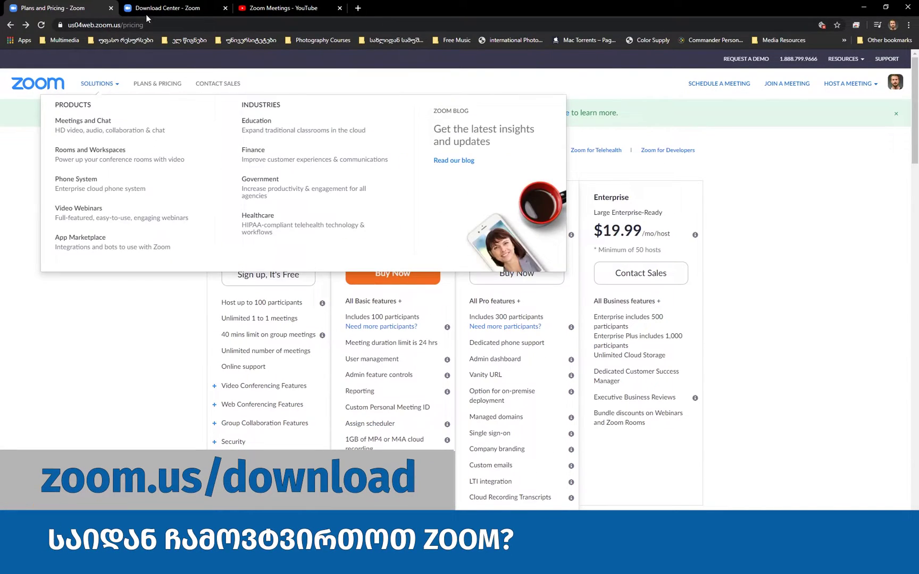
Switch to the Zoom Download Center page and inspect its web address, zoom.us/download.
{"action": "left_click", "coordinate": [153, 8]}
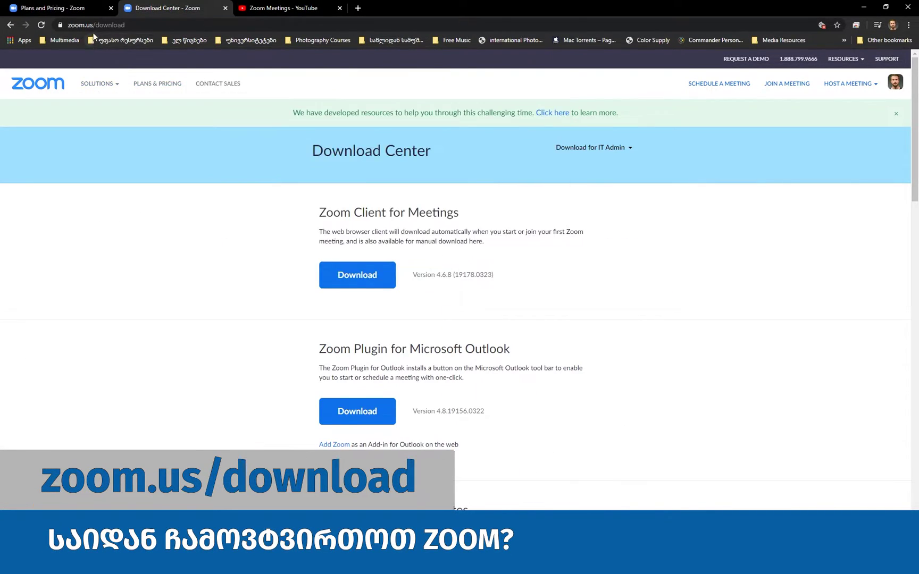
{"action": "left_click", "coordinate": [94, 25]}
{"action": "left_click", "coordinate": [145, 25]}
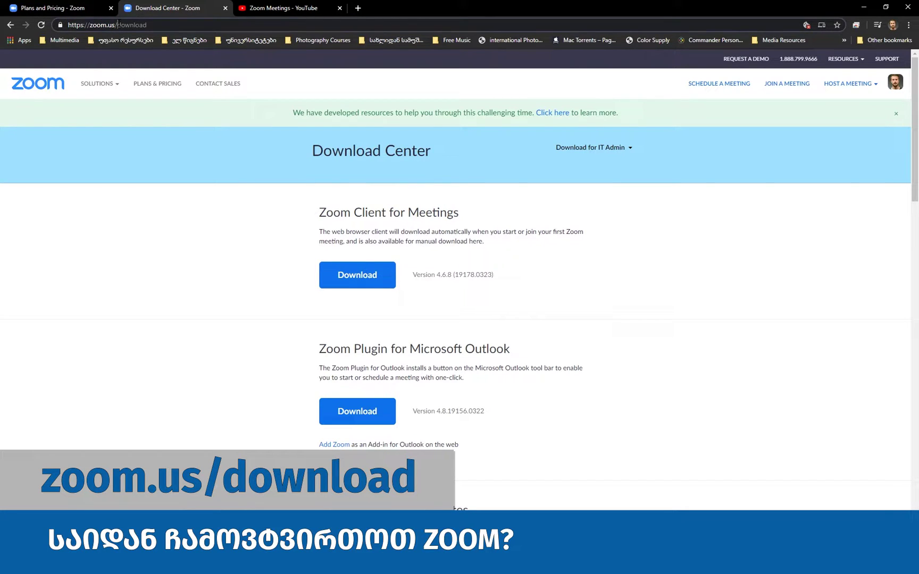
{"action": "double_click", "coordinate": [143, 25]}
{"action": "left_click", "coordinate": [472, 286]}
Download the Zoom Client for Meetings and save the ZoomInstaller application to the desktop.
{"action": "left_click_drag", "start_coordinate": [430, 349], "coordinate": [300, 349]}
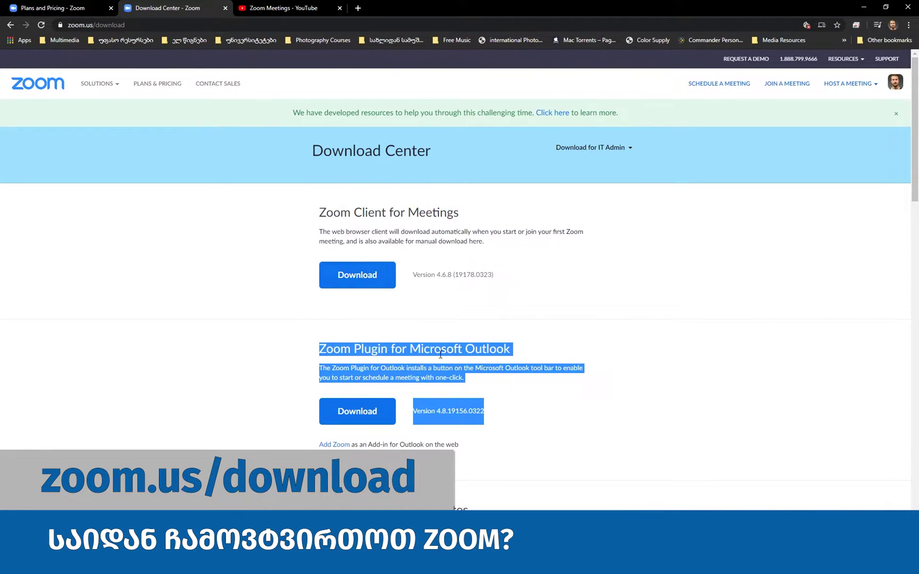
{"action": "left_click_drag", "start_coordinate": [459, 212], "coordinate": [368, 212]}
{"action": "left_click", "coordinate": [366, 282]}
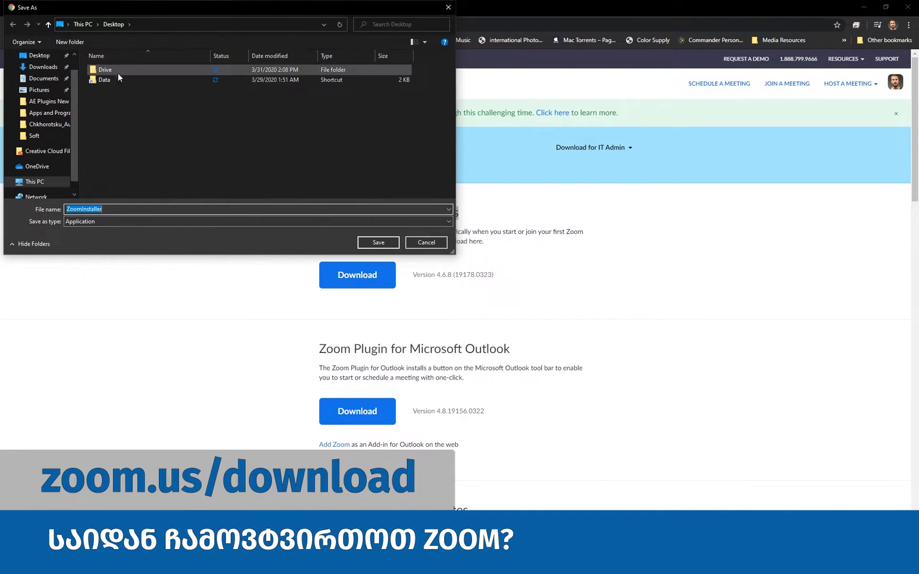
{"action": "left_click", "coordinate": [370, 243]}
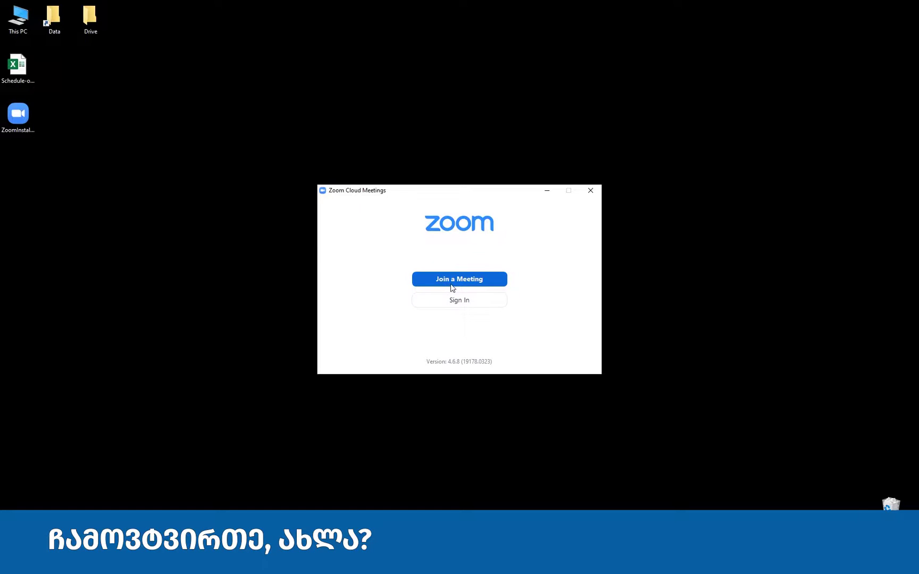
Sign in to the Zoom desktop client with the account e-mail and password.
{"action": "left_click", "coordinate": [467, 282]}
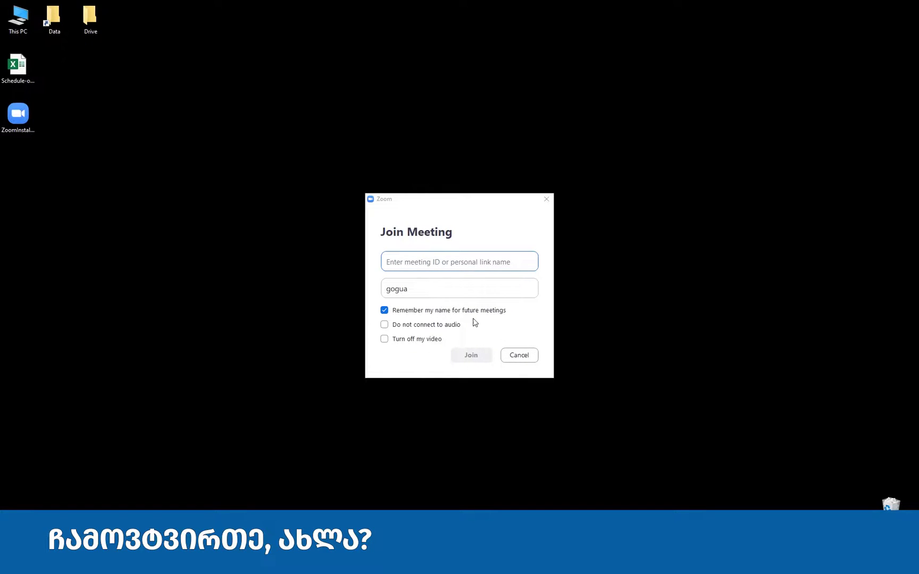
{"action": "left_click", "coordinate": [517, 355]}
{"action": "left_click", "coordinate": [446, 301]}
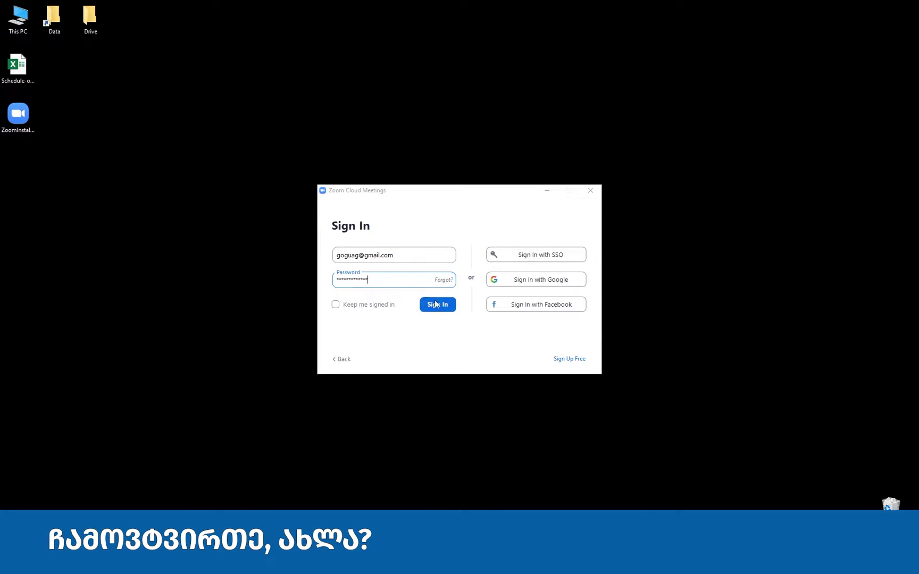
{"action": "left_click", "coordinate": [433, 305]}
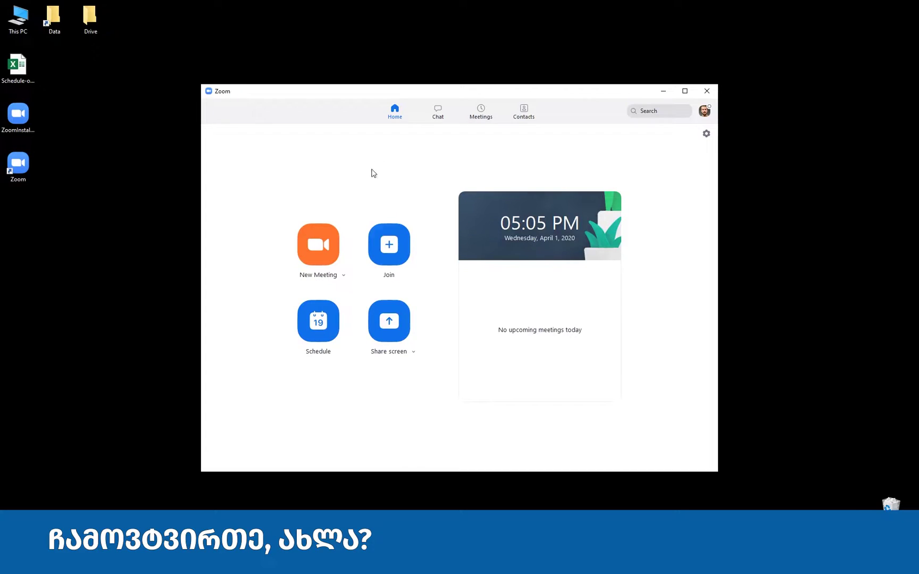
Look over the account menu's options and the General settings, closing both.
{"action": "left_click_drag", "start_coordinate": [543, 92], "coordinate": [538, 71]}
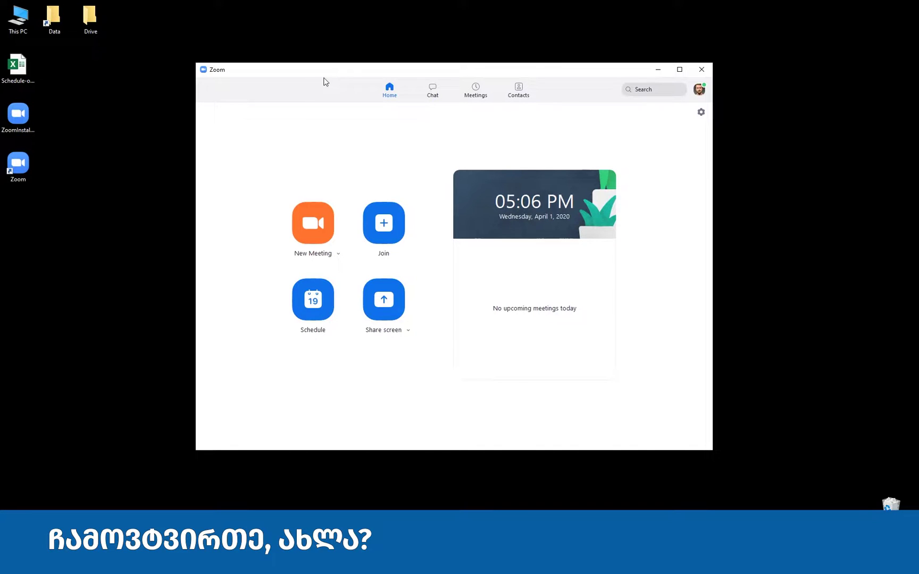
{"action": "left_click_drag", "start_coordinate": [532, 72], "coordinate": [570, 67]}
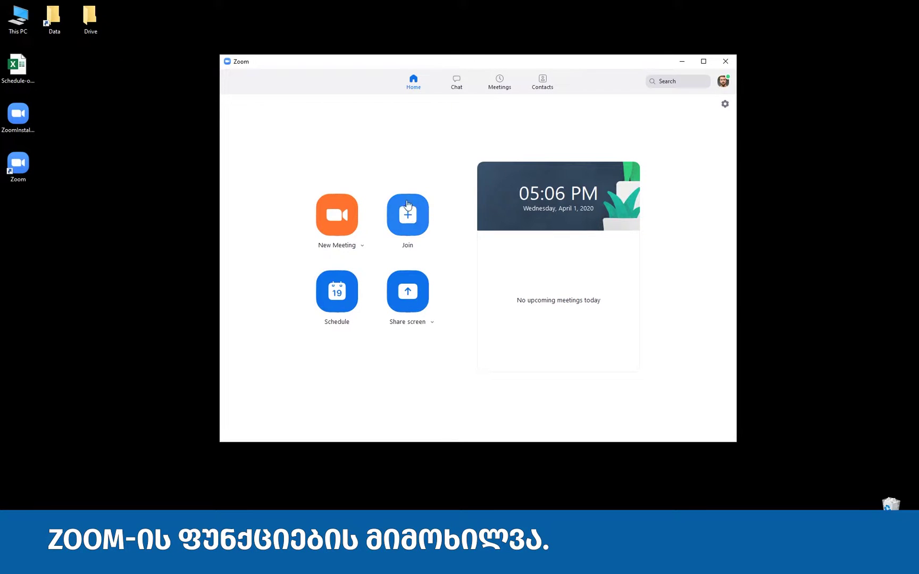
{"action": "left_click", "coordinate": [680, 91]}
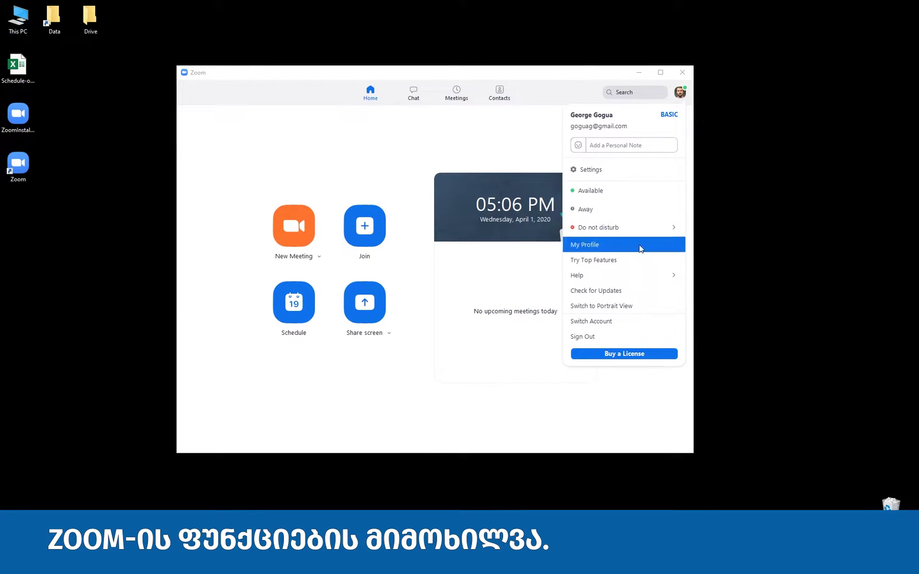
{"action": "left_click", "coordinate": [682, 98]}
{"action": "left_click", "coordinate": [682, 98]}
{"action": "left_click", "coordinate": [682, 97]}
{"action": "left_click", "coordinate": [682, 97]}
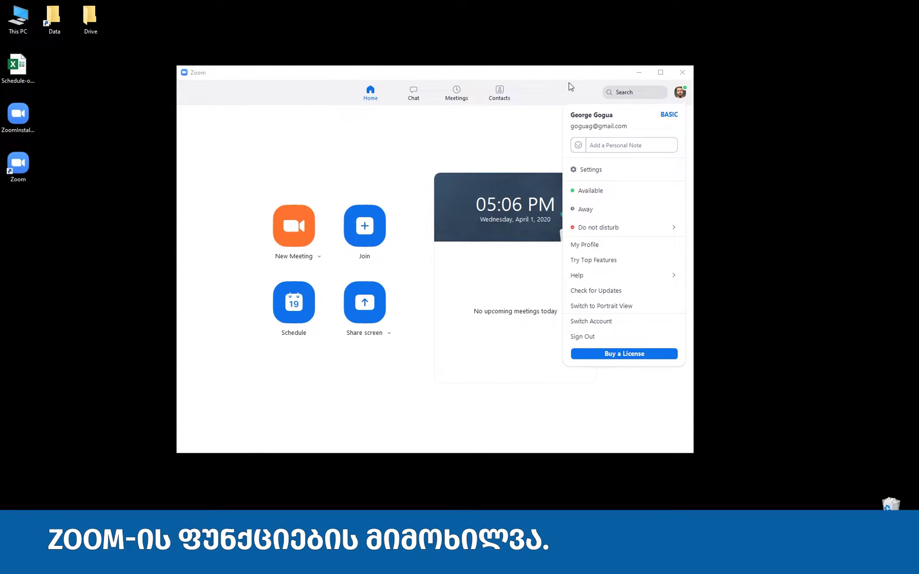
{"action": "left_click", "coordinate": [571, 85]}
{"action": "left_click", "coordinate": [682, 116]}
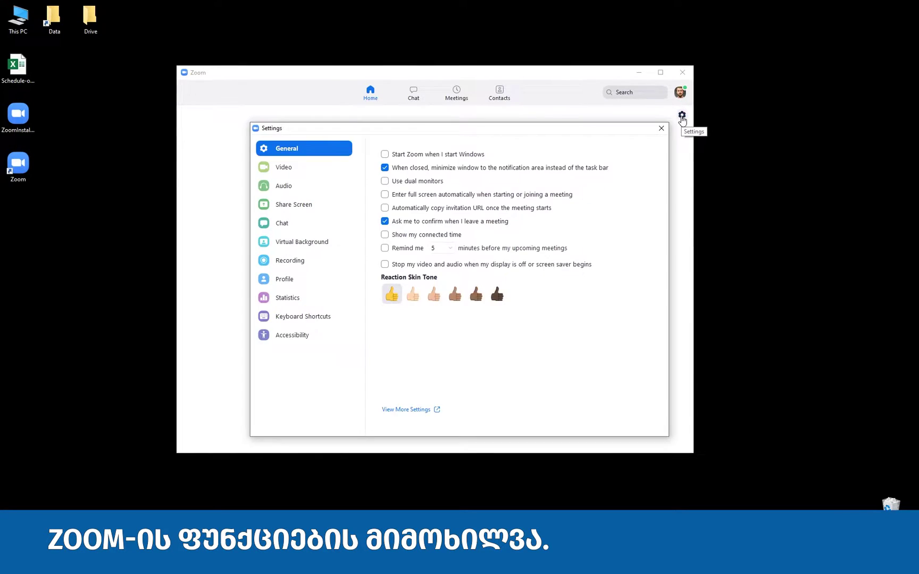
{"action": "left_click", "coordinate": [661, 128]}
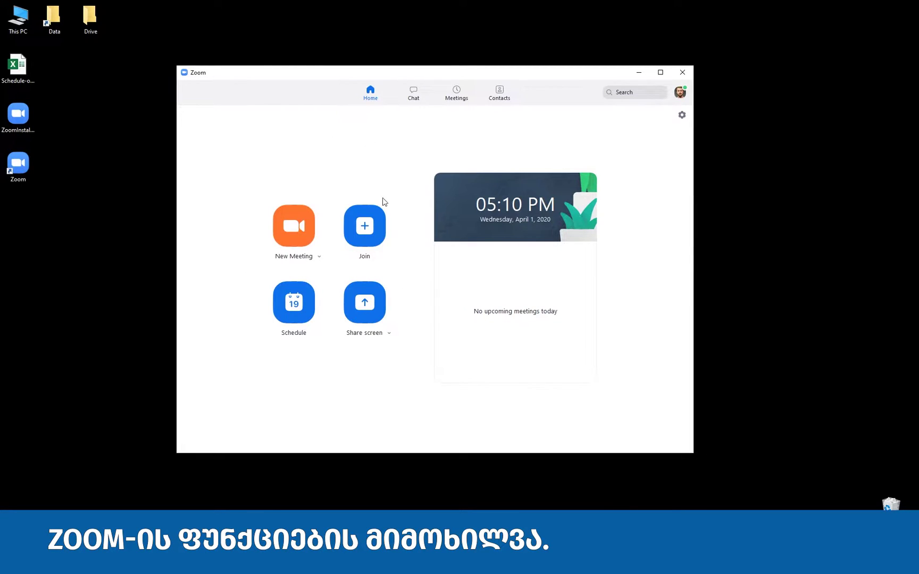
Start a new meeting and end it while it is still connecting.
{"action": "left_click", "coordinate": [294, 226]}
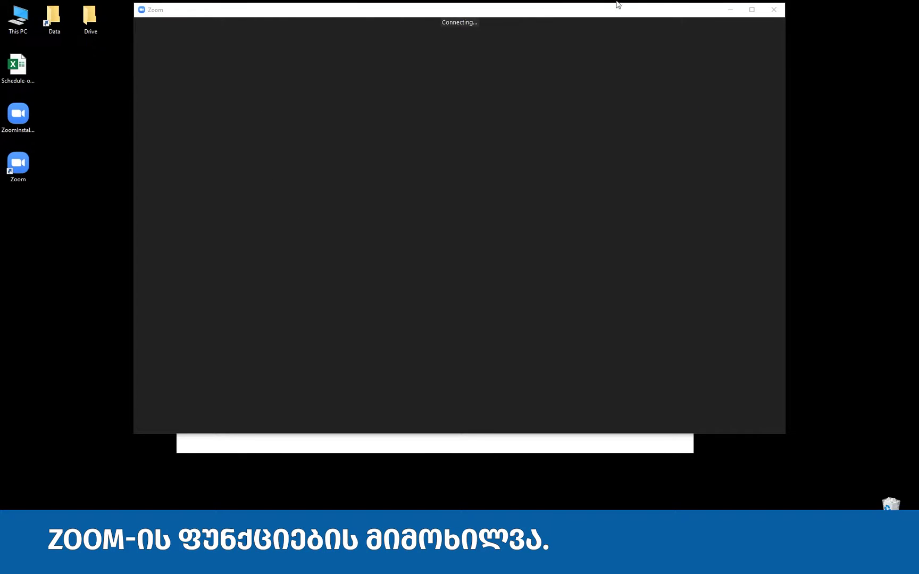
{"action": "left_click", "coordinate": [774, 9]}
{"action": "left_click", "coordinate": [496, 320]}
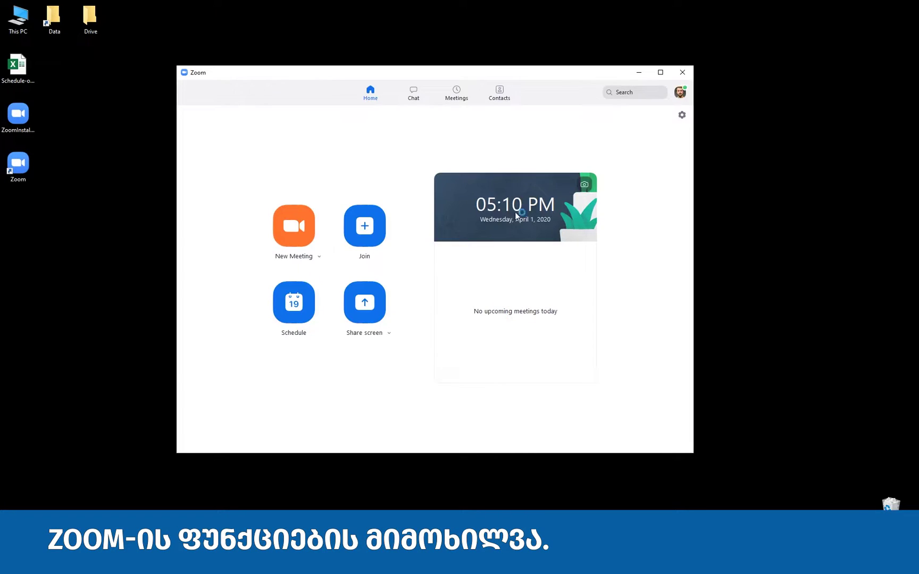
Look over the Join Meeting dialog and its recent meeting history without joining a meeting.
{"action": "left_click", "coordinate": [376, 241]}
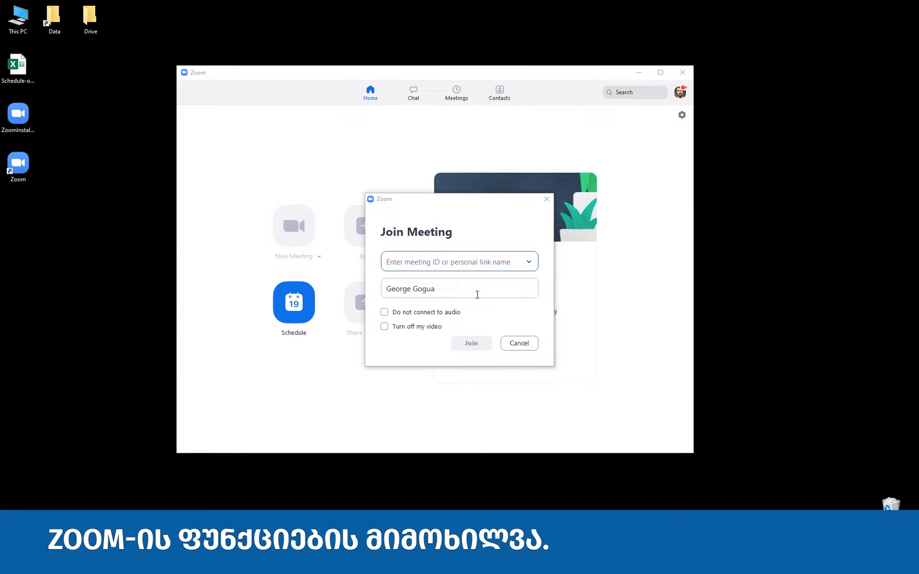
{"action": "left_click", "coordinate": [529, 262]}
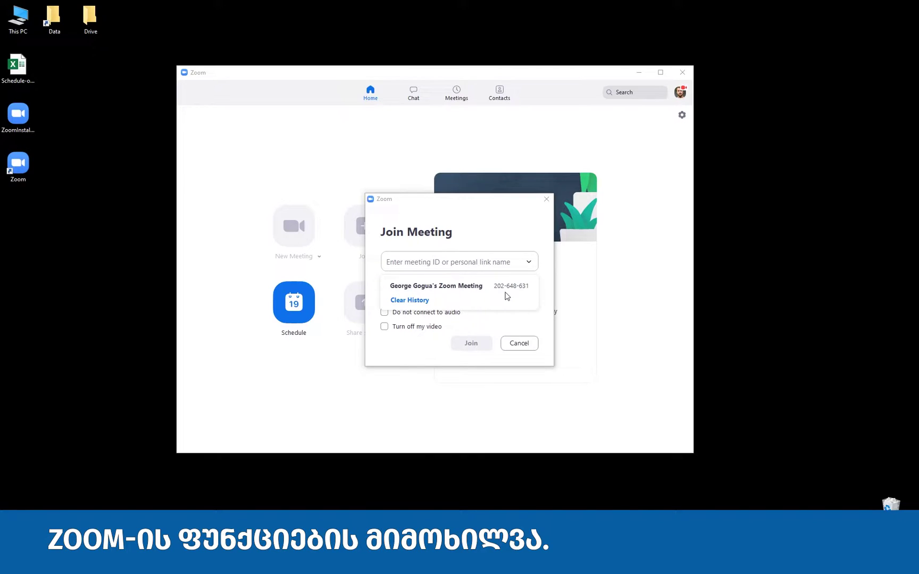
{"action": "left_click", "coordinate": [546, 199]}
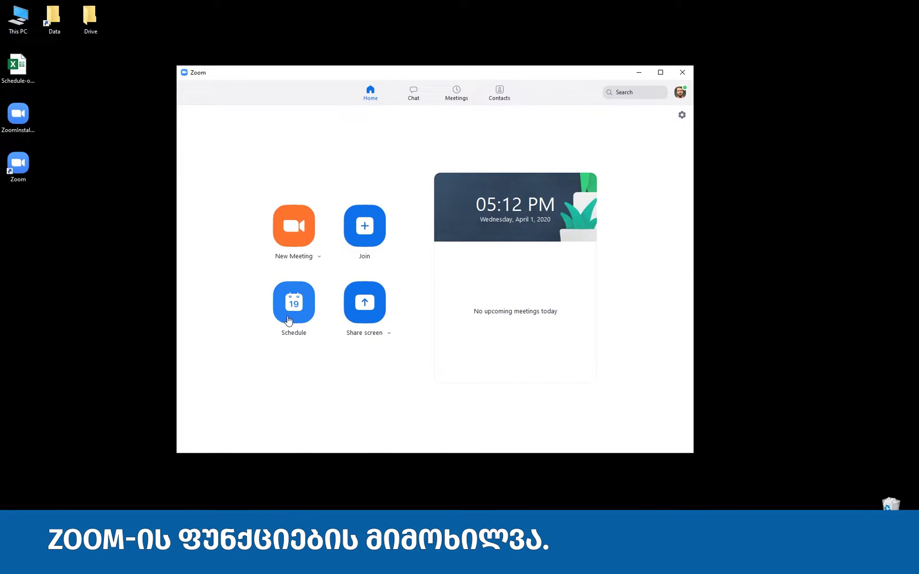
View the Schedule Meeting options without scheduling, dismiss the Add a Contact dialog and return to the home view.
{"action": "left_click", "coordinate": [289, 319]}
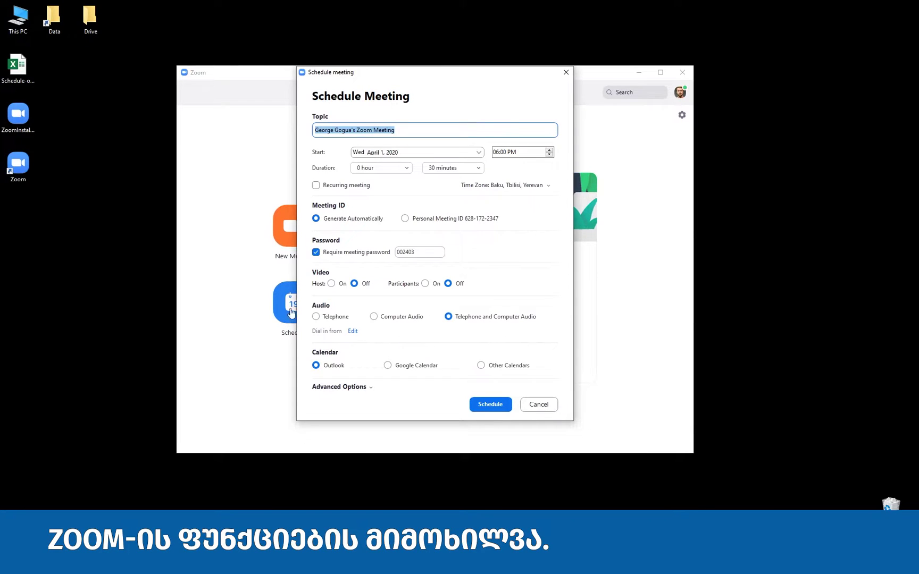
{"action": "left_click", "coordinate": [566, 73]}
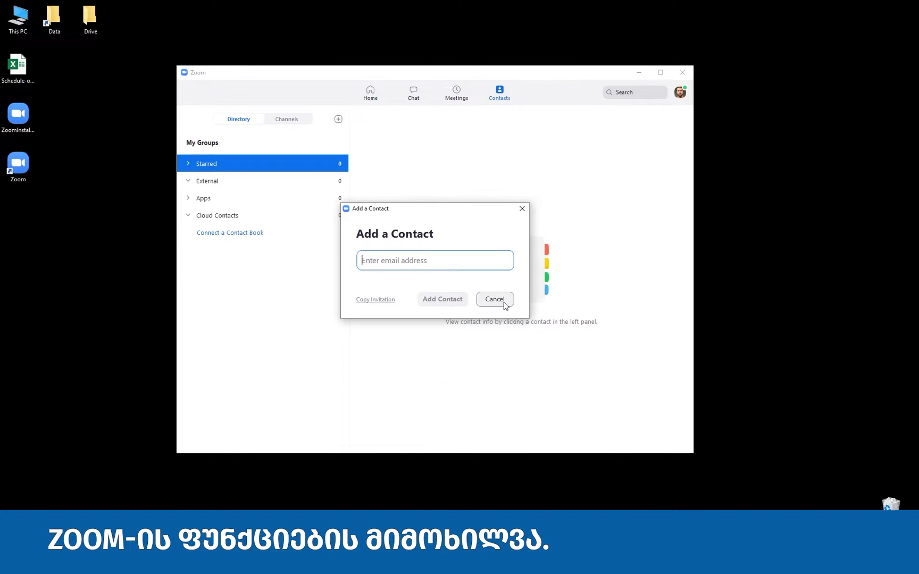
{"action": "left_click", "coordinate": [495, 299]}
{"action": "left_click", "coordinate": [371, 94]}
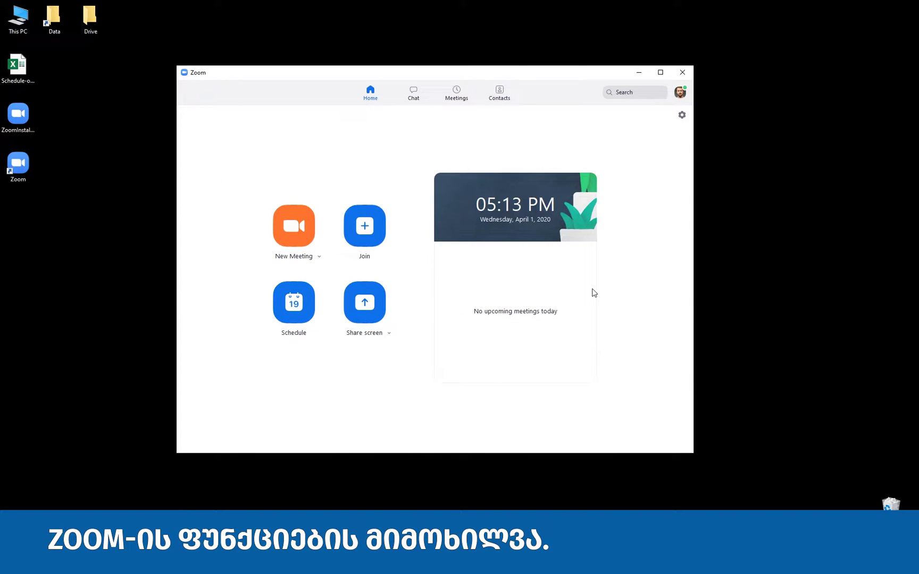
Start a new meeting without joining computer audio and dismiss the invitation hint.
{"action": "left_click", "coordinate": [300, 232]}
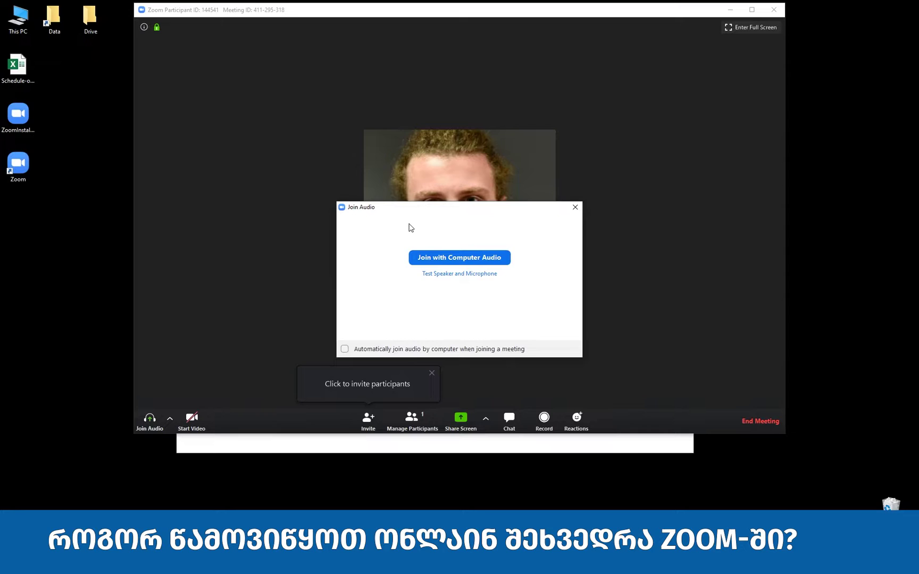
{"action": "left_click", "coordinate": [575, 207]}
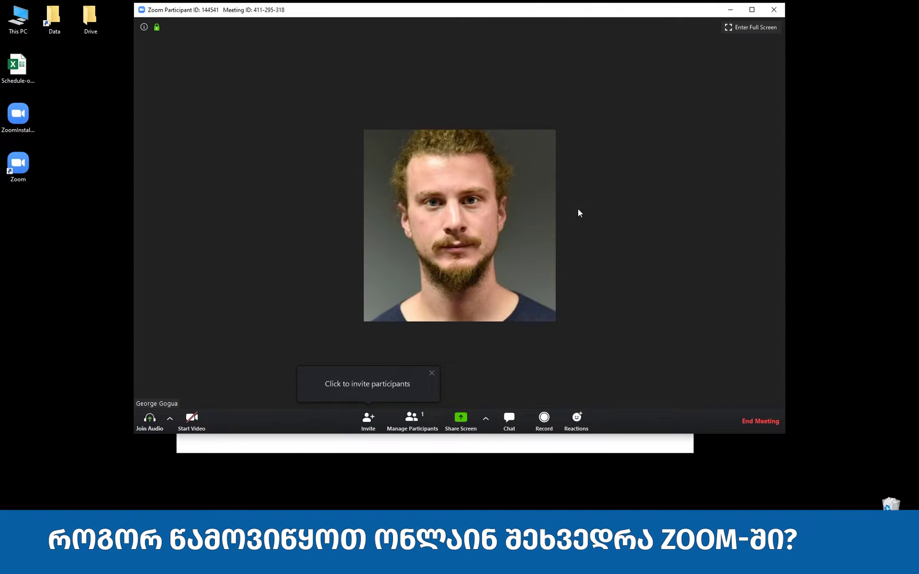
{"action": "left_click", "coordinate": [431, 374]}
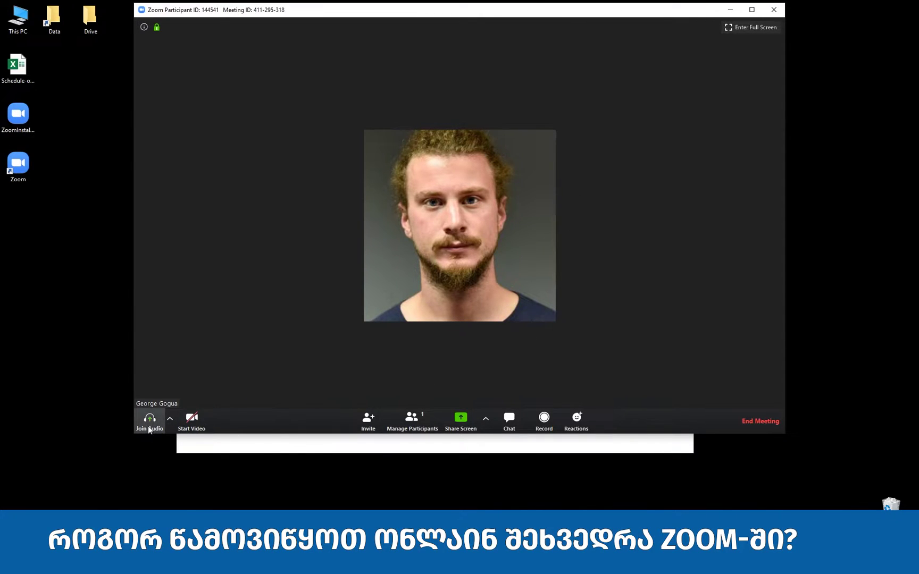
Try to start the video in the meeting and dismiss the camera warning each time.
{"action": "left_click", "coordinate": [196, 425]}
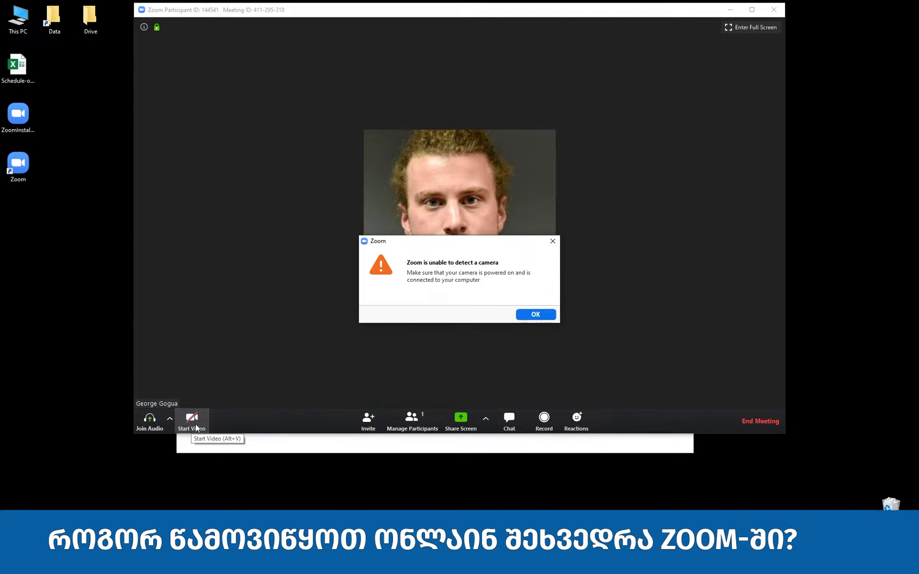
{"action": "left_click", "coordinate": [533, 315]}
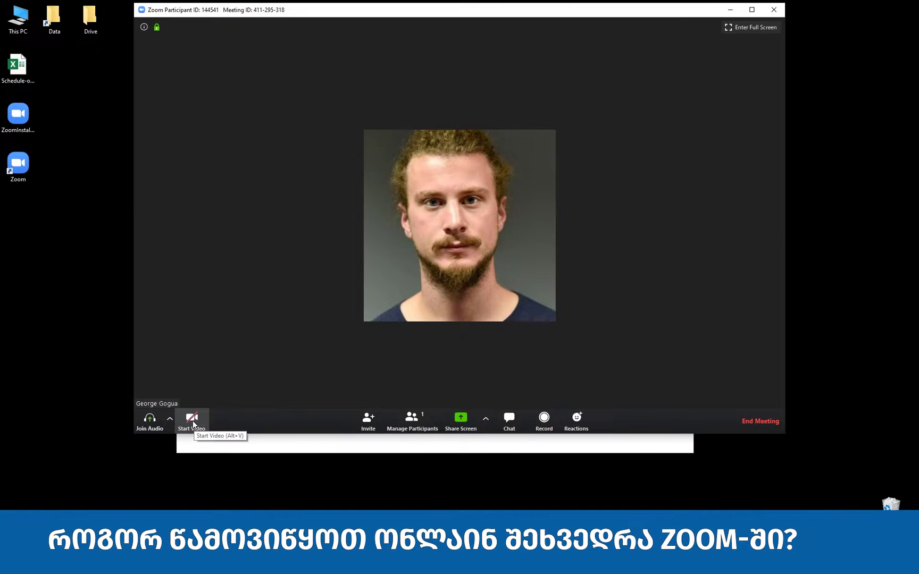
{"action": "left_click", "coordinate": [194, 424]}
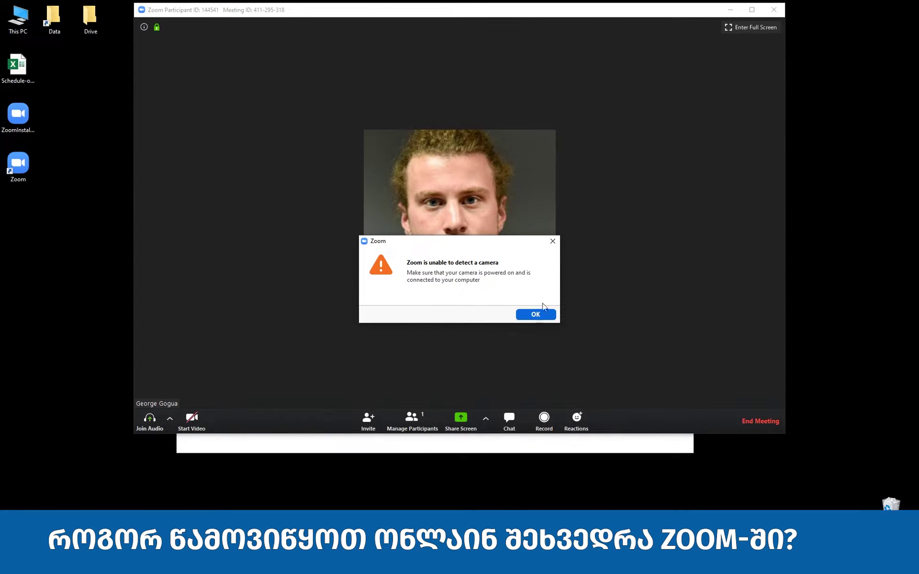
{"action": "left_click", "coordinate": [553, 241]}
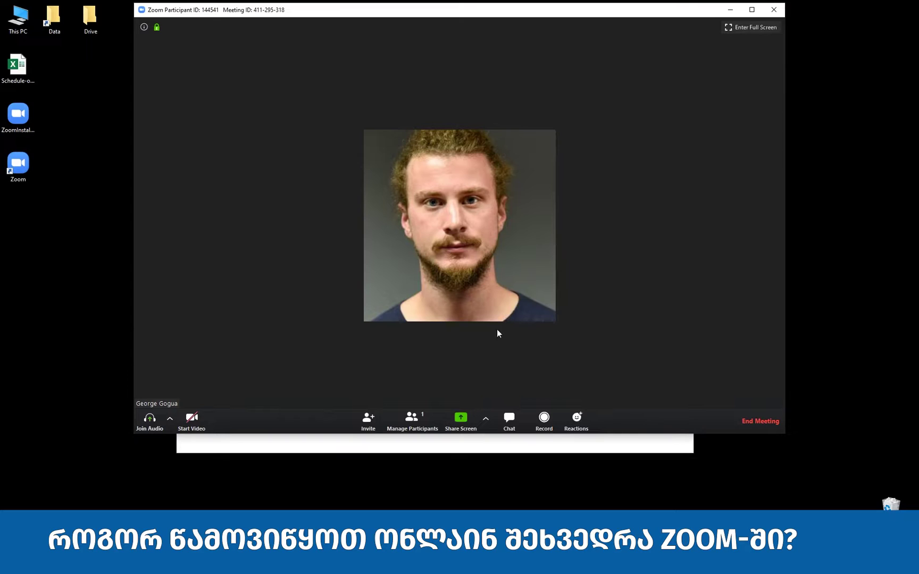
Create an email invitation to the meeting through Gmail and highlight its meeting ID and password.
{"action": "left_click", "coordinate": [374, 430]}
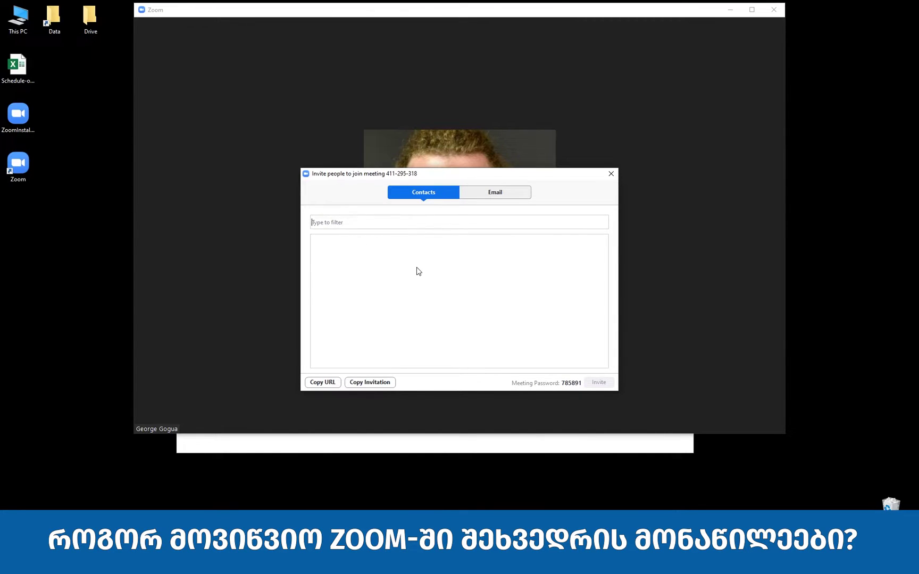
{"action": "left_click", "coordinate": [483, 196]}
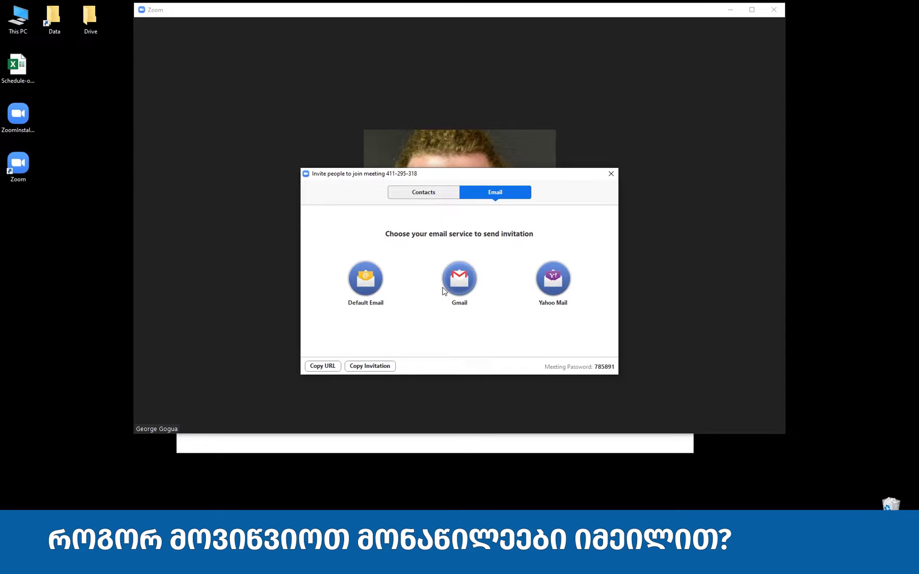
{"action": "left_click", "coordinate": [468, 296]}
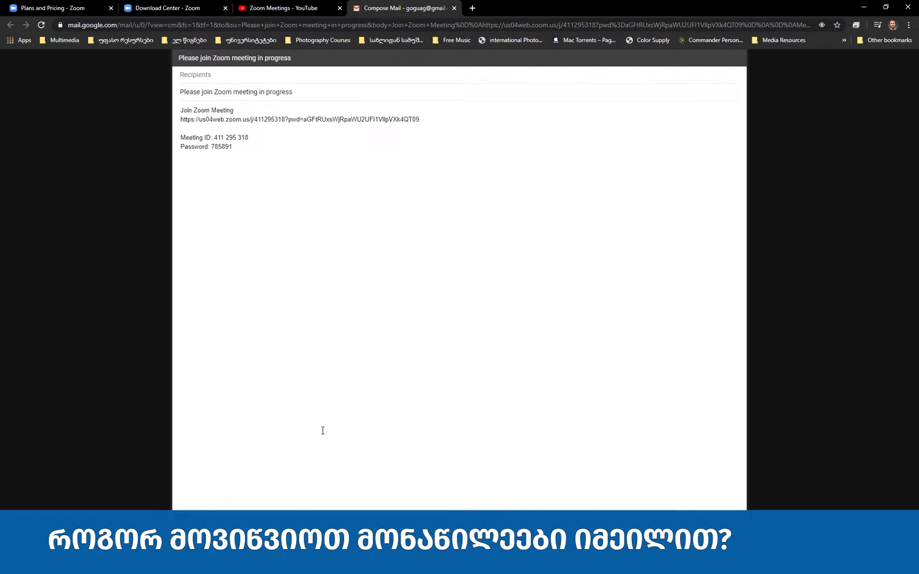
{"action": "left_click_drag", "start_coordinate": [263, 138], "coordinate": [178, 142]}
{"action": "left_click_drag", "start_coordinate": [237, 149], "coordinate": [175, 148]}
Address the invitation email to the contact's email address.
{"action": "left_click", "coordinate": [216, 76]}
{"action": "type", "text": "as"}
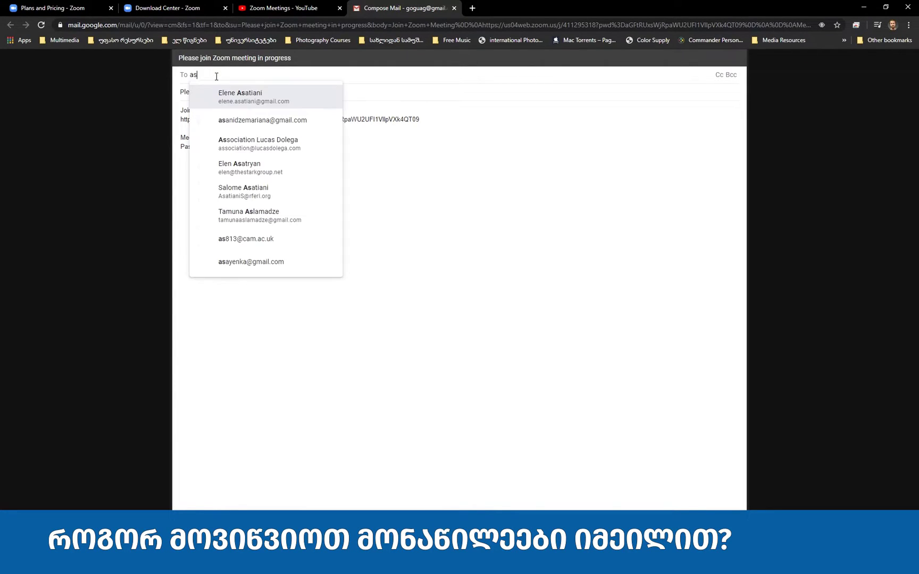
{"action": "type", "text": "saba"}
{"action": "key", "text": "Return"}
{"action": "left_click", "coordinate": [320, 168]}
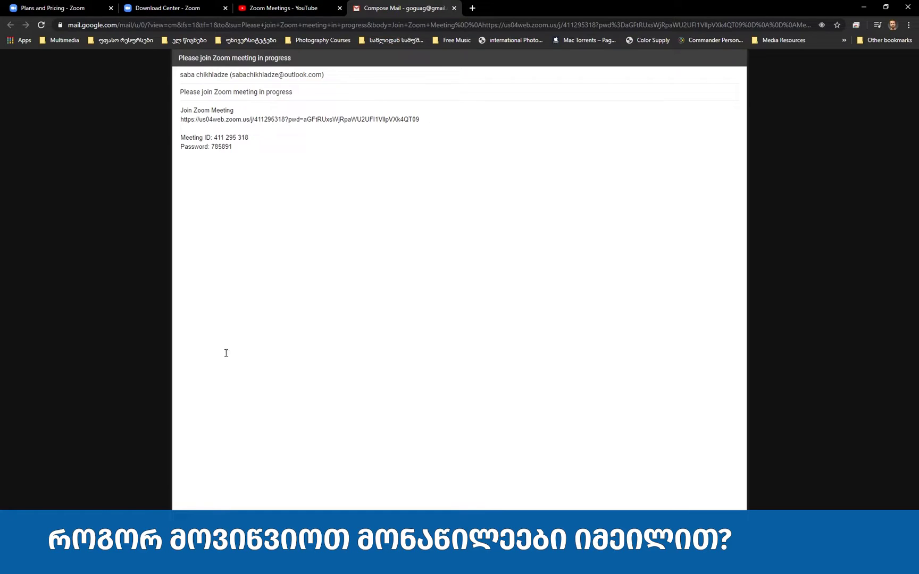
Point out the join link and password in the body of the invitation email.
{"action": "double_click", "coordinate": [398, 119]}
{"action": "left_click_drag", "start_coordinate": [430, 121], "coordinate": [211, 161]}
{"action": "left_click", "coordinate": [234, 147]}
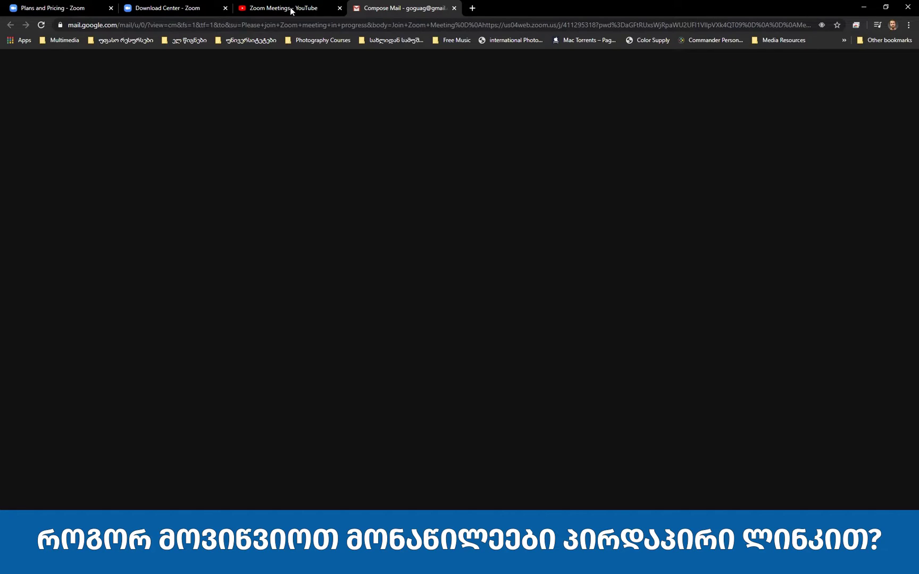
Minimize the browser, return to the Zoom meeting and copy its invitation URL.
{"action": "left_click", "coordinate": [290, 7]}
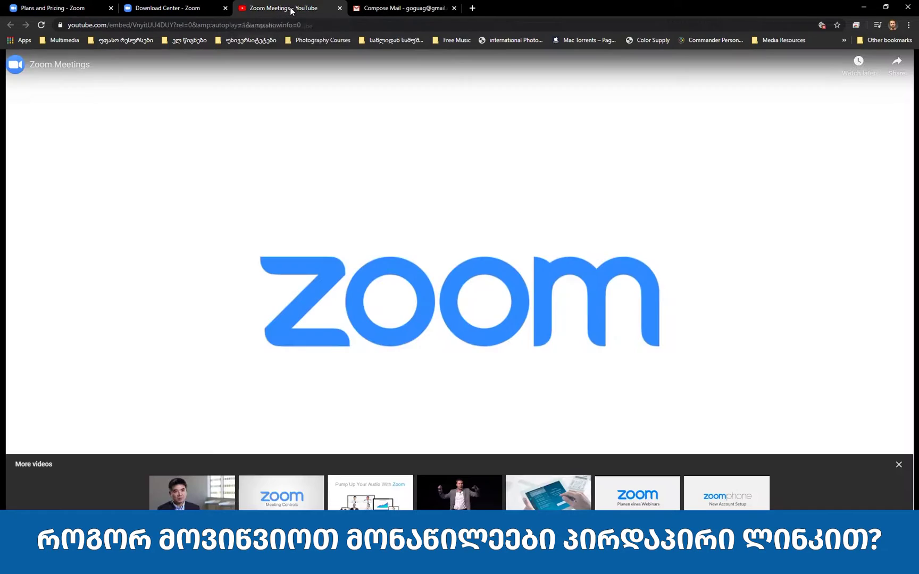
{"action": "left_click", "coordinate": [863, 7]}
{"action": "left_click", "coordinate": [367, 420]}
{"action": "left_click", "coordinate": [294, 373]}
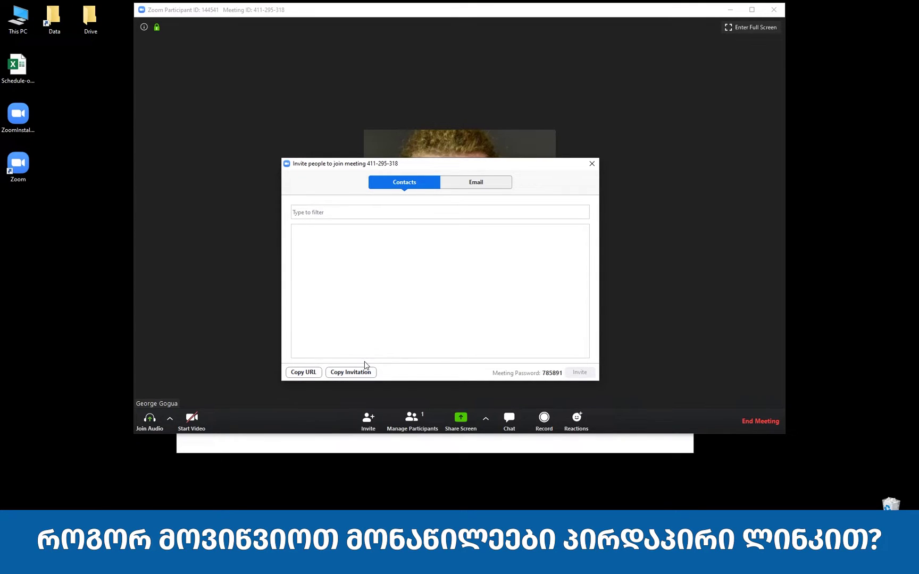
Switch to Facebook in the browser and send the copied meeting link in the open chat.
{"action": "key", "text": "alt+Tab"}
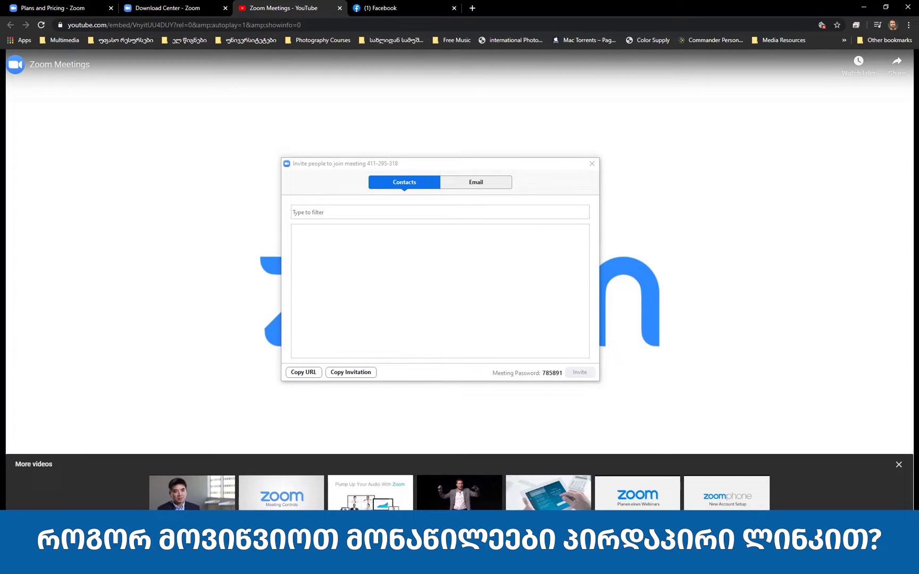
{"action": "left_click", "coordinate": [372, 6]}
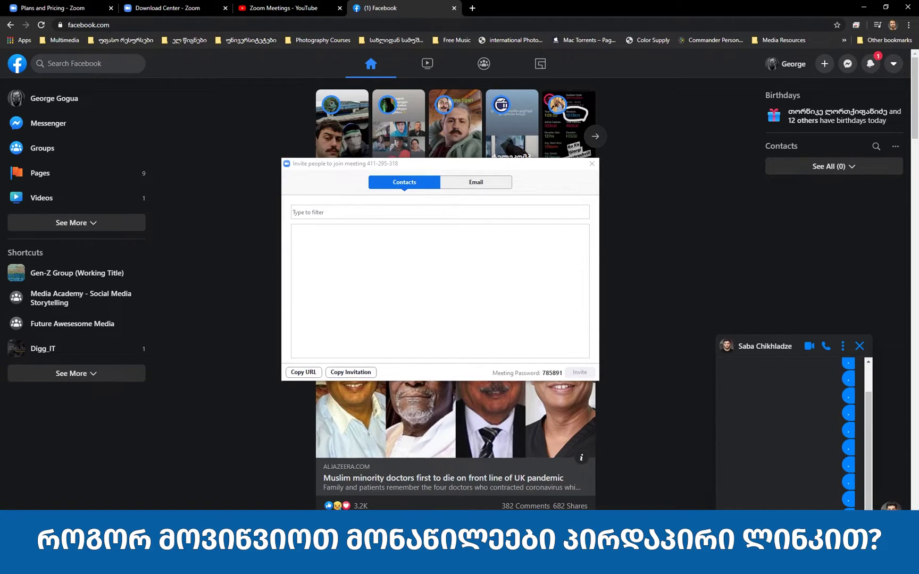
{"action": "right_click", "coordinate": [802, 511]}
{"action": "left_click", "coordinate": [821, 463]}
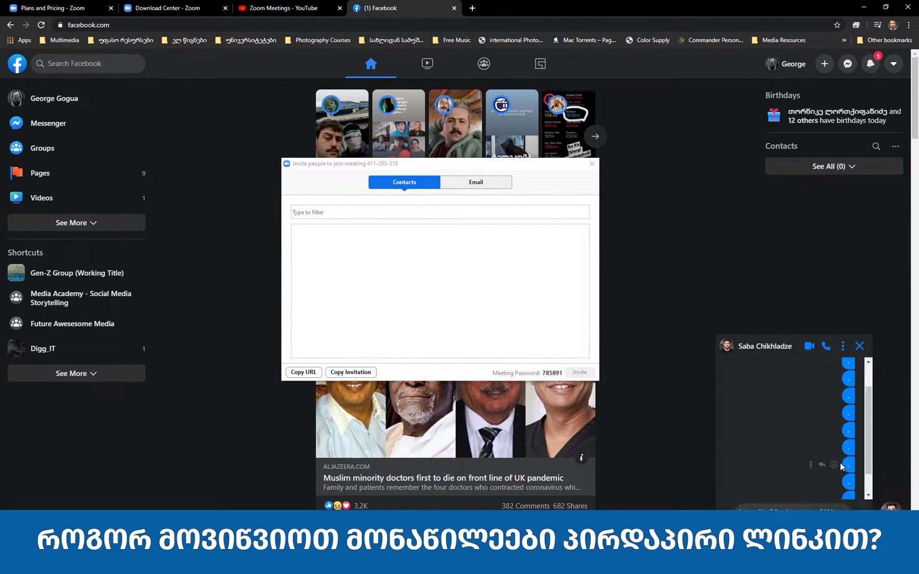
{"action": "key", "text": "Return"}
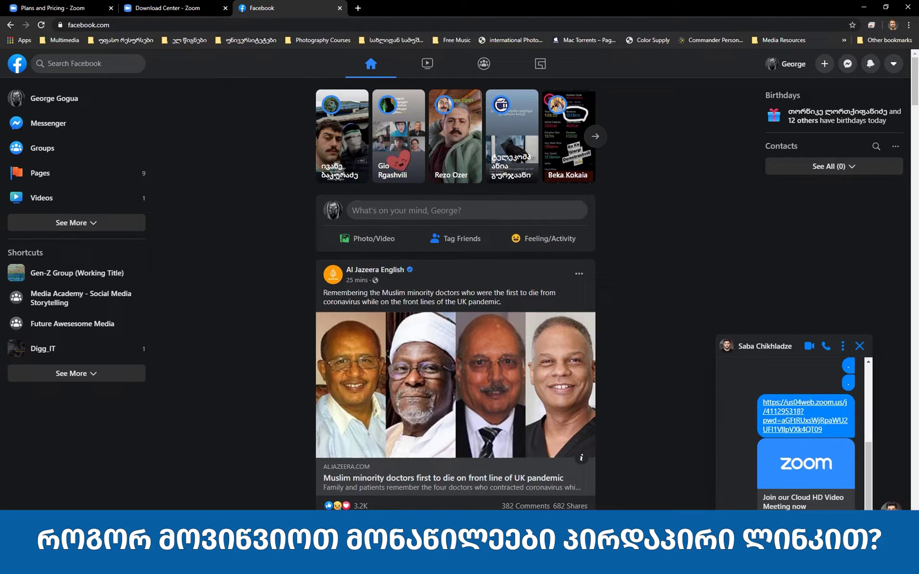
Minimize the browser and bring the Zoom meeting window with its participants list to the front.
{"action": "left_click", "coordinate": [424, 503]}
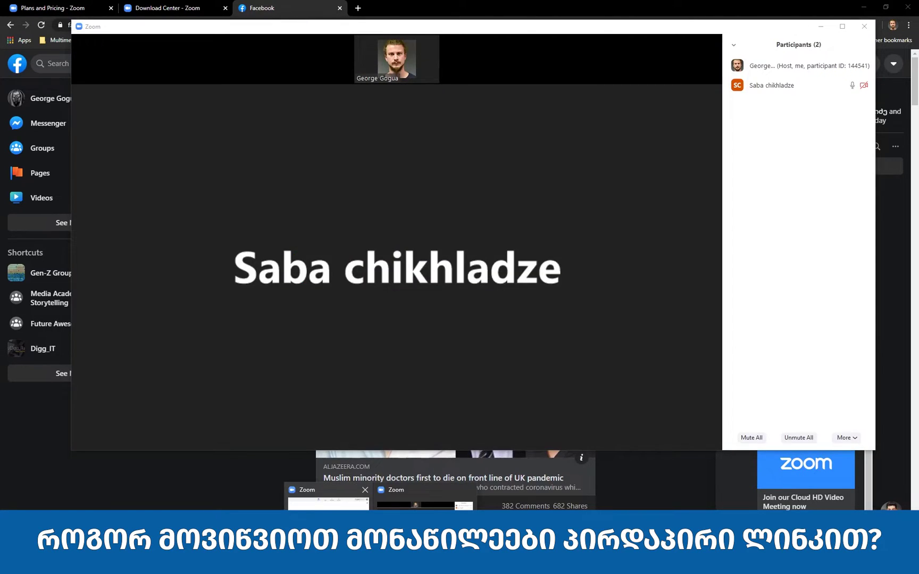
{"action": "left_click", "coordinate": [328, 503]}
{"action": "double_click", "coordinate": [876, 4]}
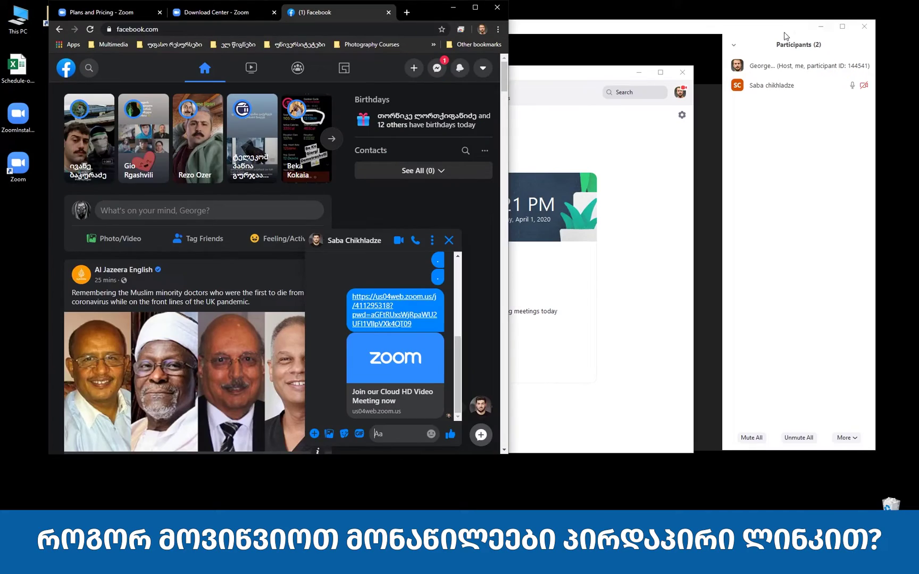
{"action": "left_click", "coordinate": [452, 8]}
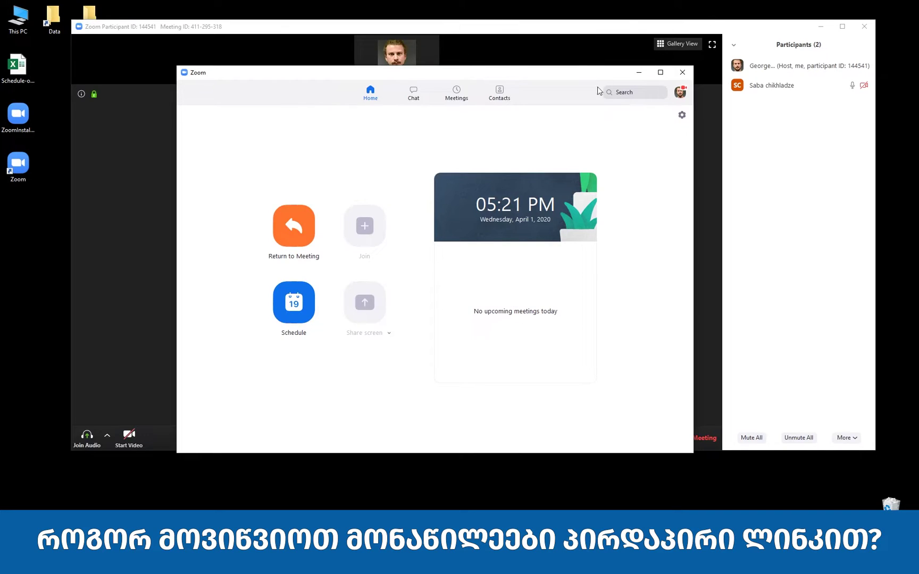
{"action": "left_click", "coordinate": [579, 20]}
{"action": "mouse_move", "coordinate": [868, 89]}
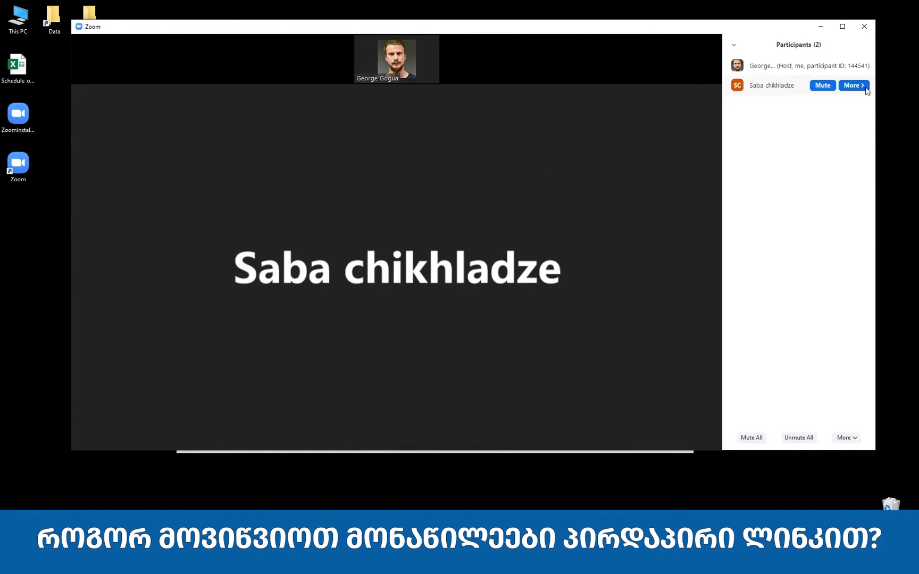
Join the meeting with computer audio.
{"action": "left_click", "coordinate": [87, 440]}
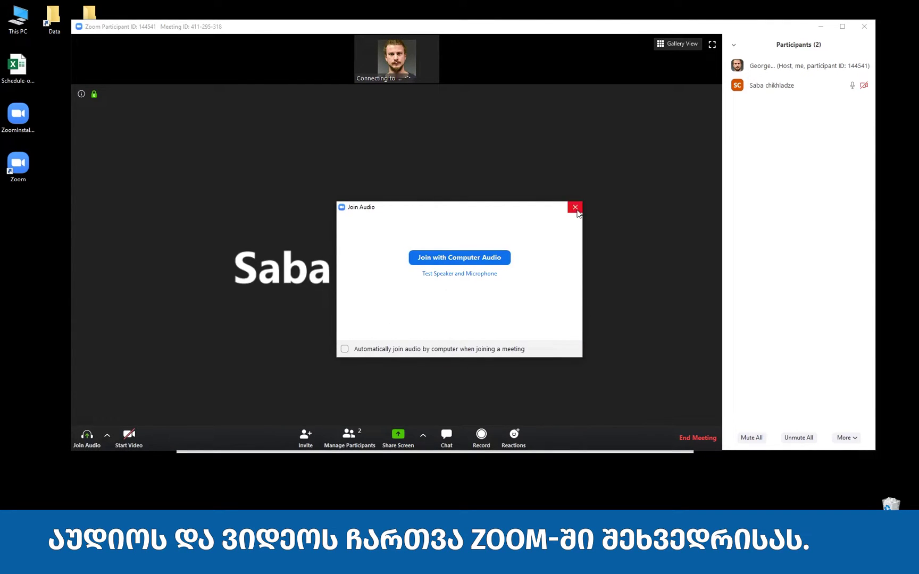
{"action": "left_click", "coordinate": [575, 207]}
{"action": "left_click", "coordinate": [81, 443]}
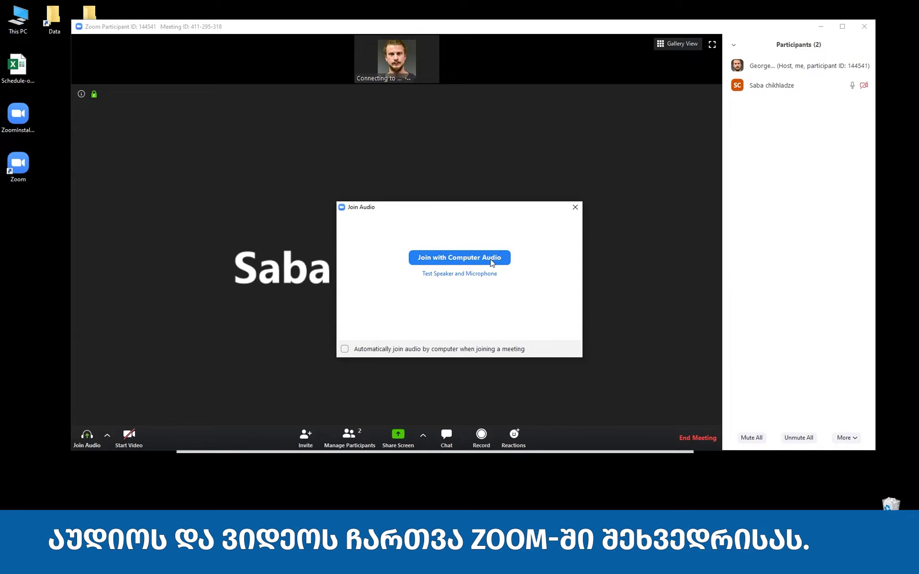
{"action": "left_click", "coordinate": [489, 263]}
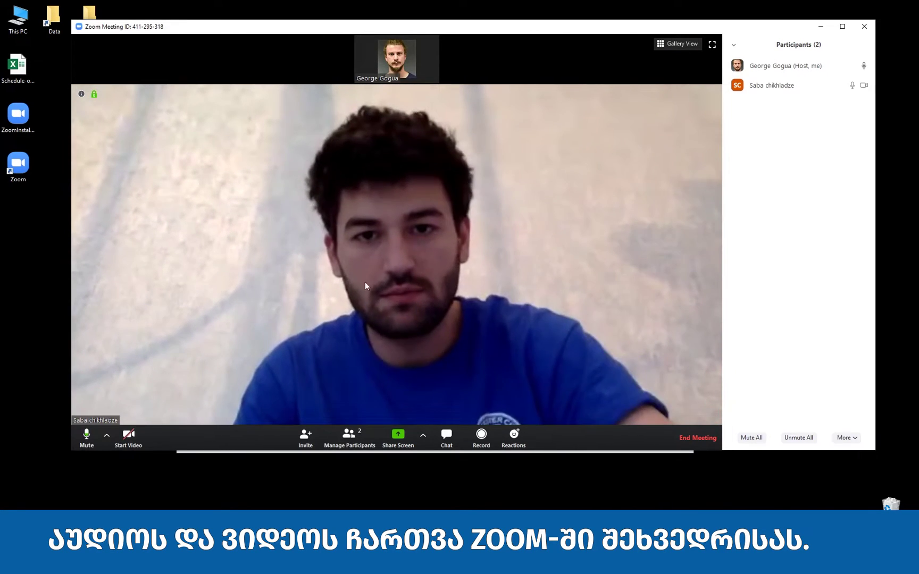
Try again to turn on the video with audio connected, and dismiss the warning.
{"action": "left_click", "coordinate": [131, 443]}
{"action": "left_click", "coordinate": [532, 315]}
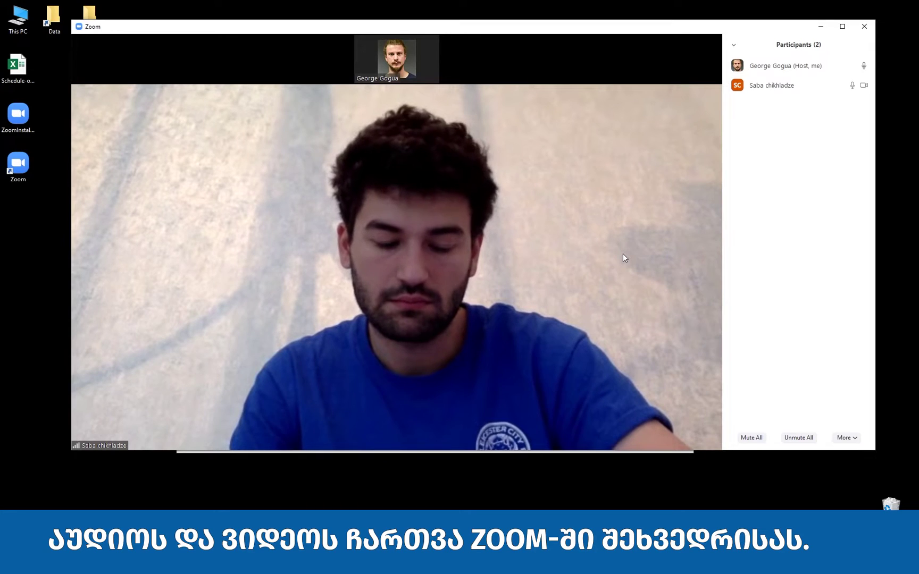
Record a short part of the meeting and stop the recording.
{"action": "mouse_move", "coordinate": [560, 291]}
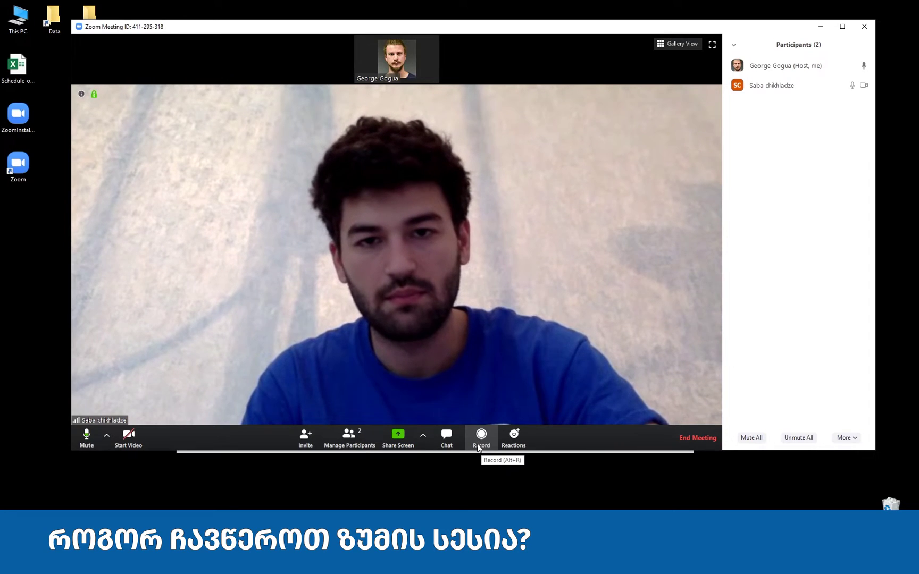
{"action": "left_click", "coordinate": [486, 450]}
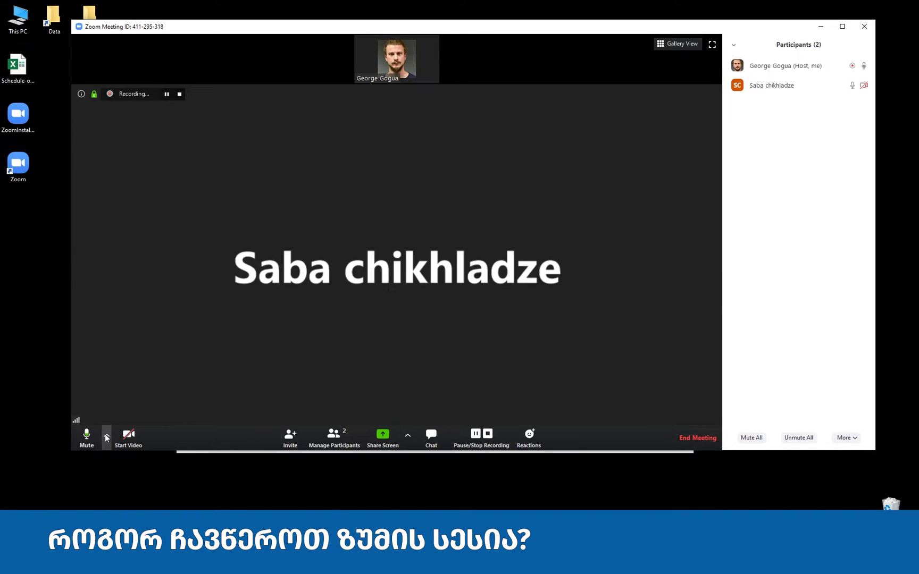
{"action": "left_click", "coordinate": [486, 439]}
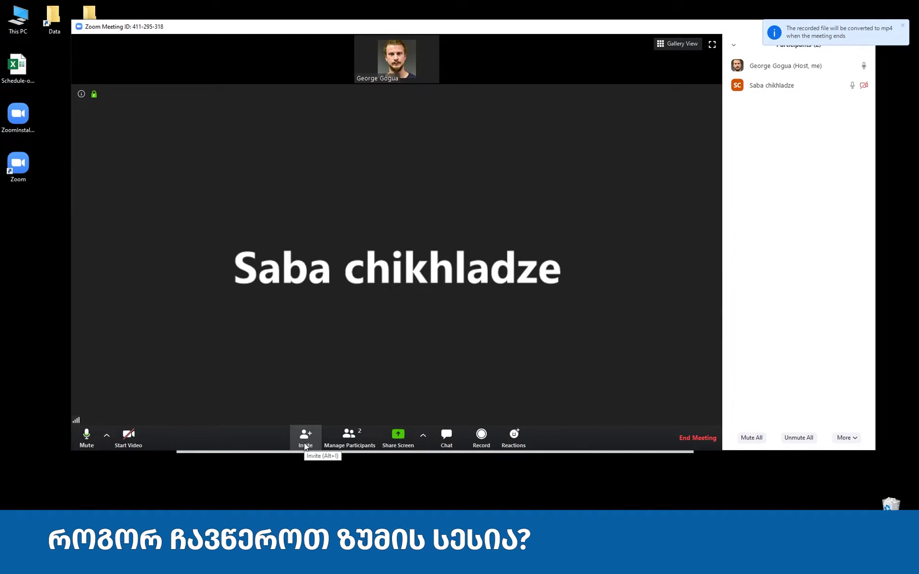
End the meeting for all participants.
{"action": "left_click", "coordinate": [682, 446]}
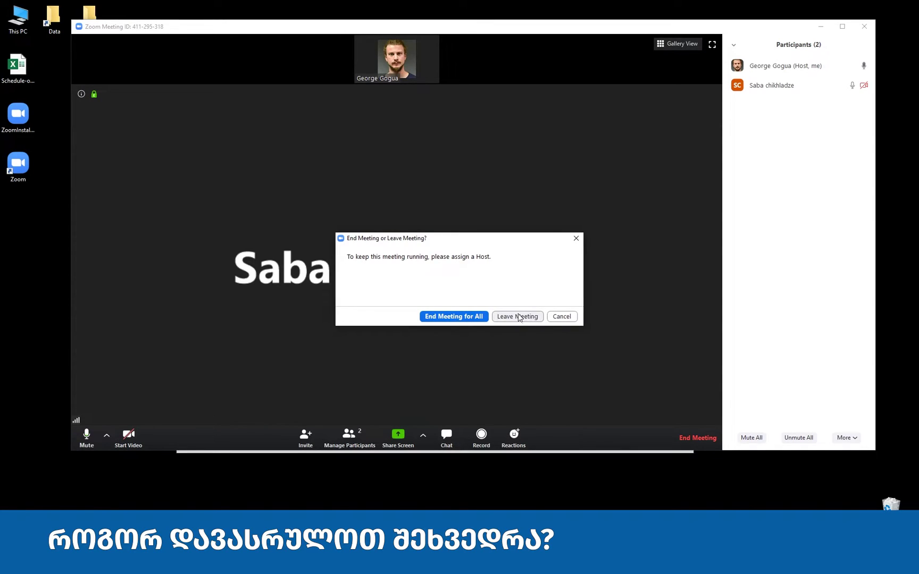
{"action": "left_click", "coordinate": [448, 318]}
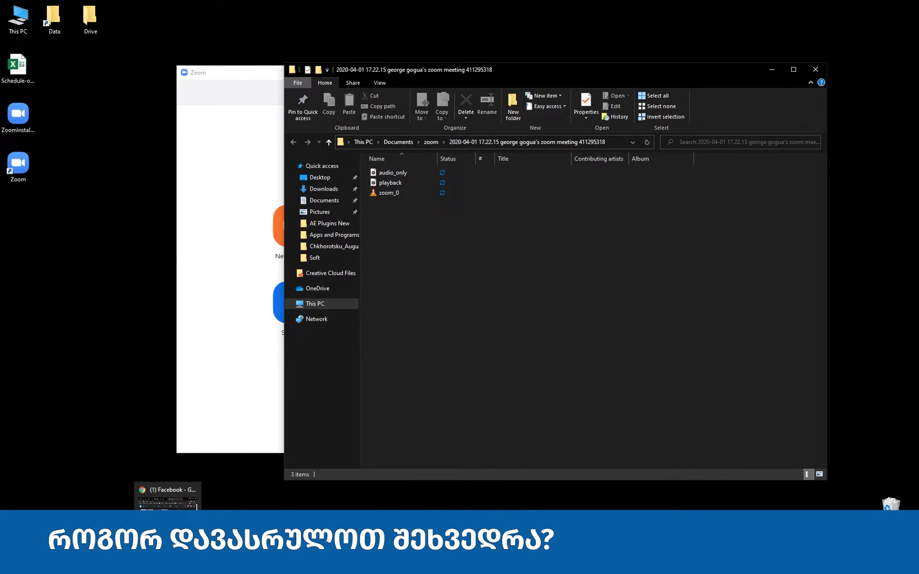
Start another Zoom meeting with computer audio and copy its invitation text.
{"action": "left_click", "coordinate": [168, 498]}
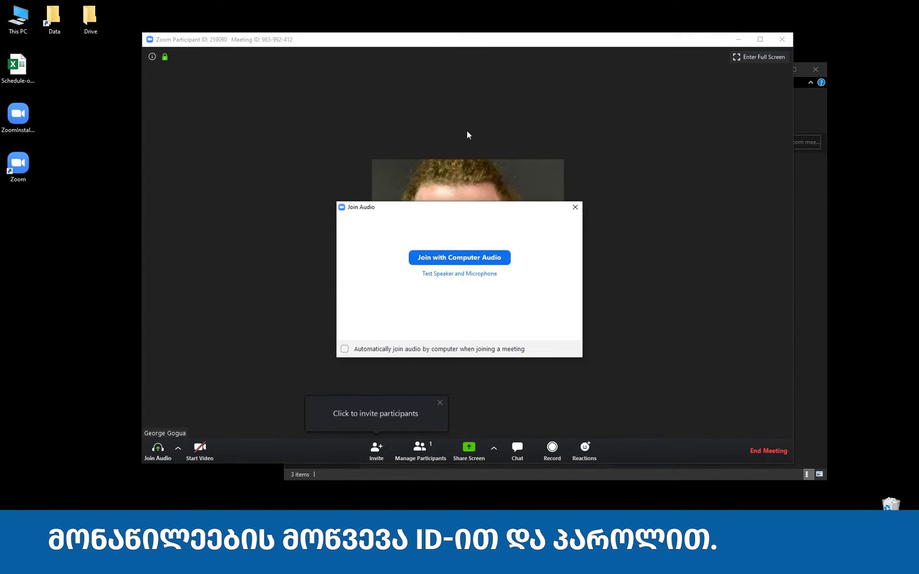
{"action": "left_click", "coordinate": [493, 262]}
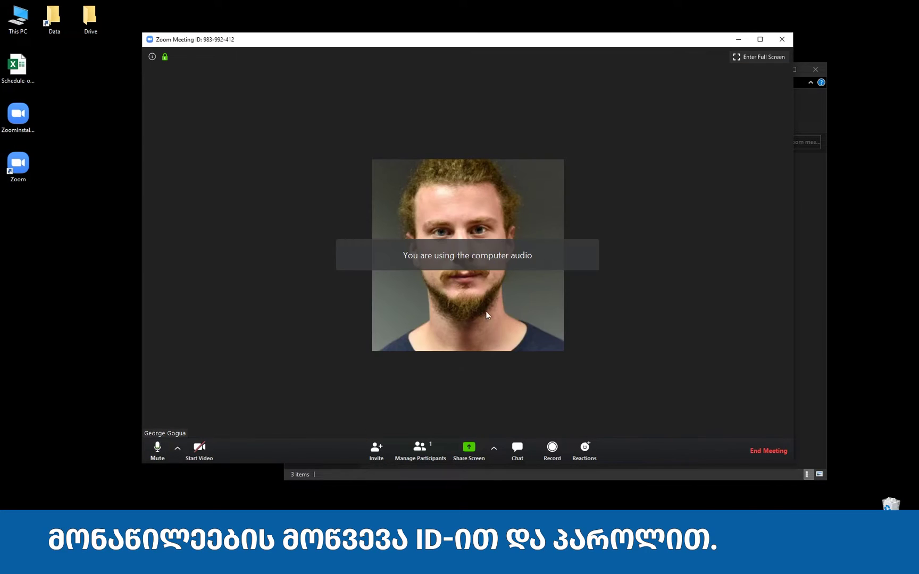
{"action": "left_click", "coordinate": [387, 461]}
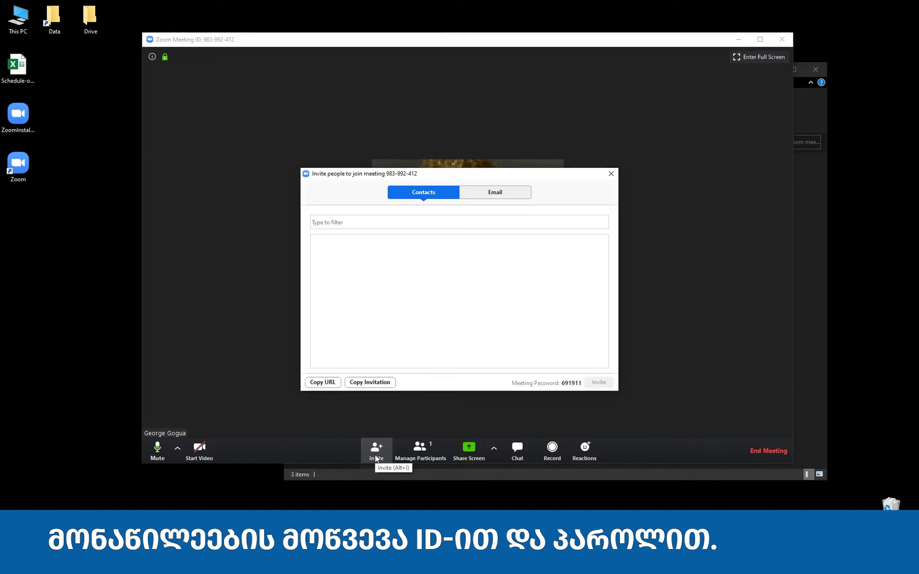
{"action": "left_click", "coordinate": [376, 383]}
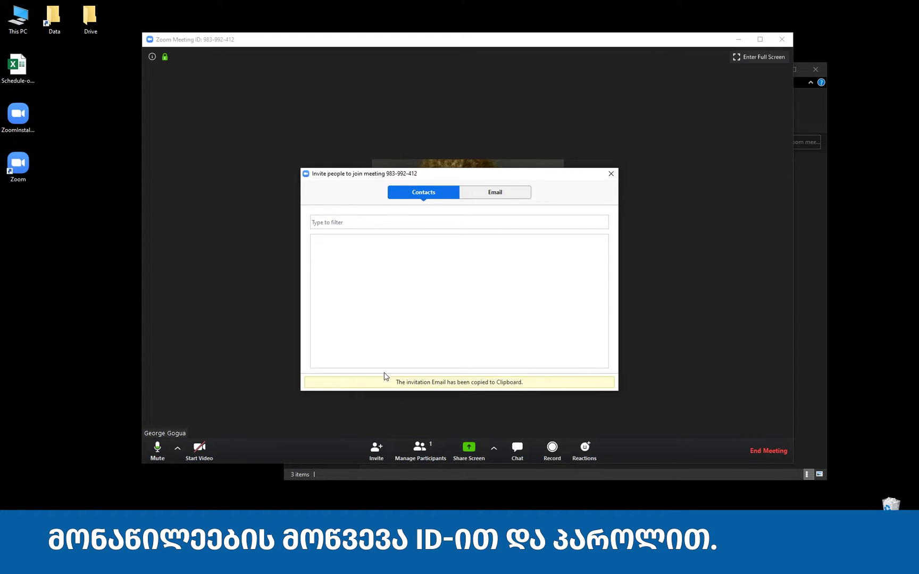
Switch to Facebook in Chrome, close the invite dialog, and send the copied Zoom invitation with its link, meeting ID and password in the open chat.
{"action": "mouse_move", "coordinate": [168, 563]}
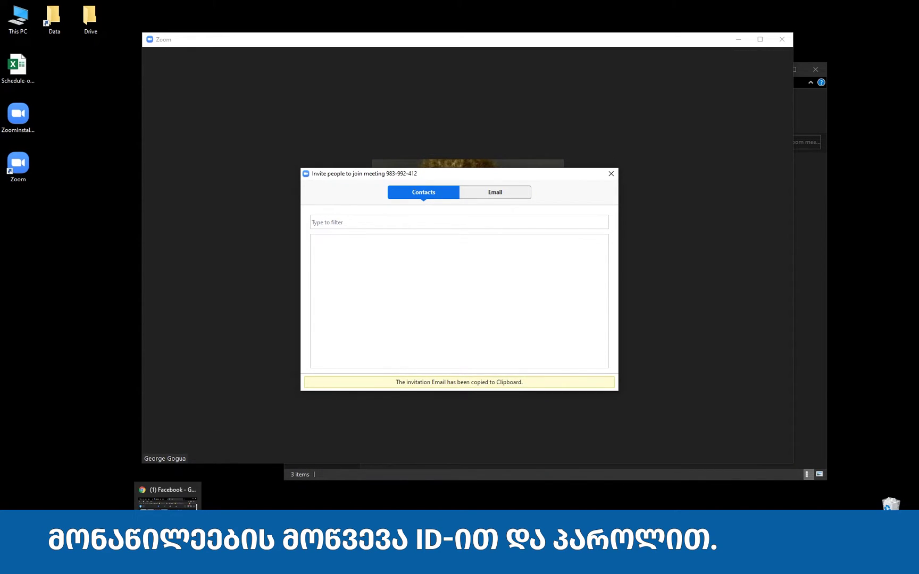
{"action": "left_click", "coordinate": [168, 494]}
{"action": "left_click", "coordinate": [225, 13]}
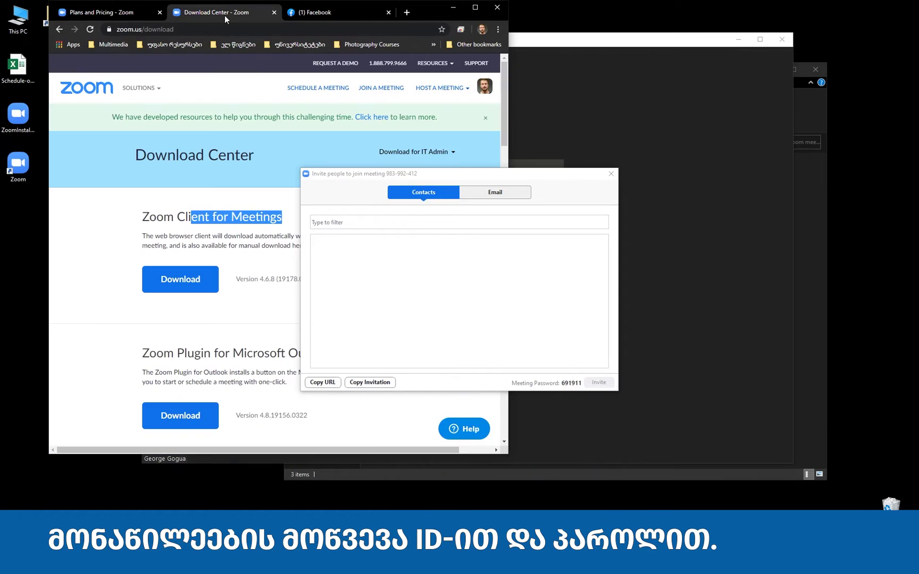
{"action": "left_click", "coordinate": [335, 10]}
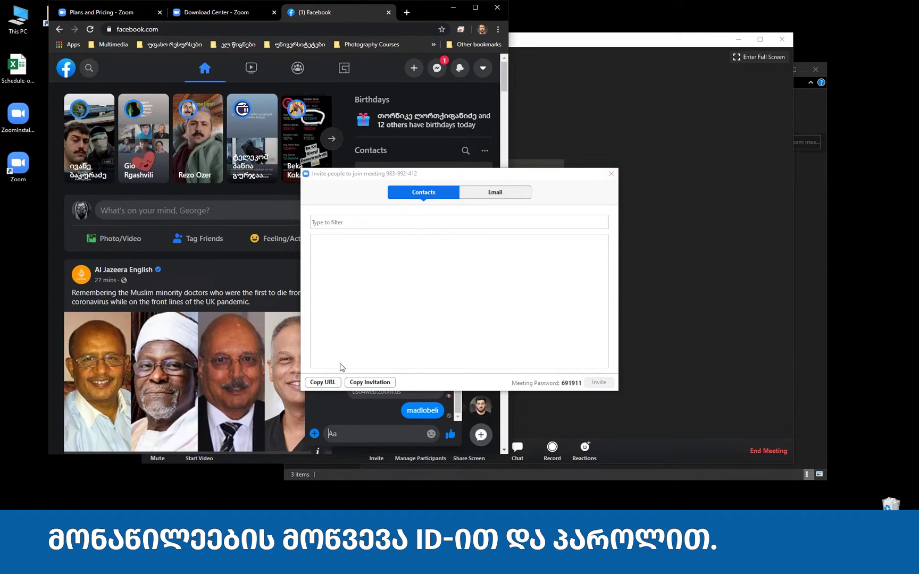
{"action": "left_click", "coordinate": [615, 174]}
{"action": "left_click", "coordinate": [615, 175]}
{"action": "left_click", "coordinate": [382, 435]}
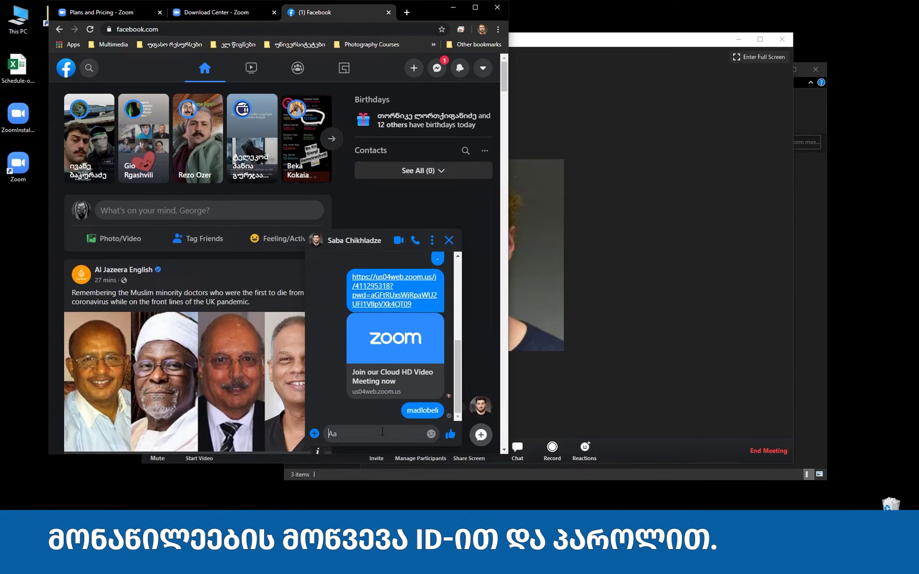
{"action": "key", "text": "ctrl+v"}
{"action": "key", "text": "Return"}
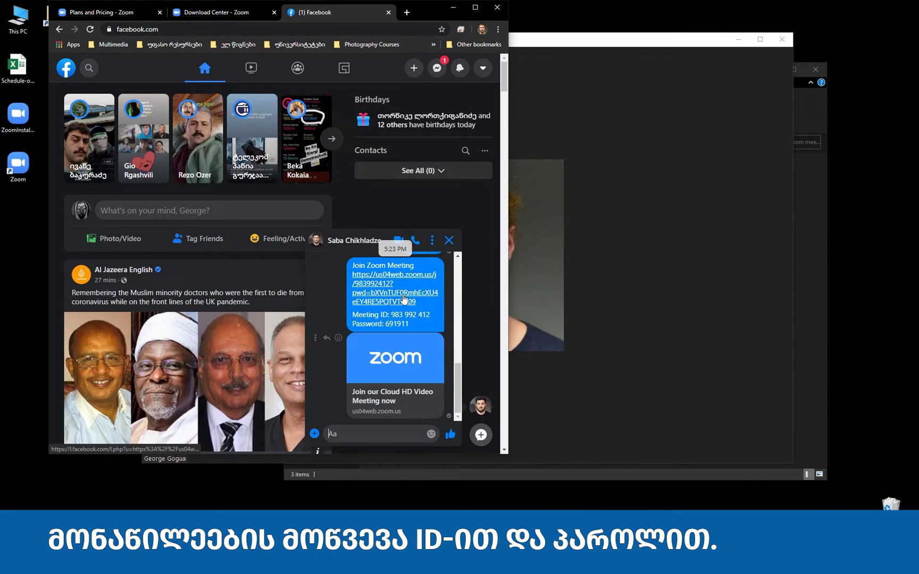
{"action": "left_click", "coordinate": [424, 314]}
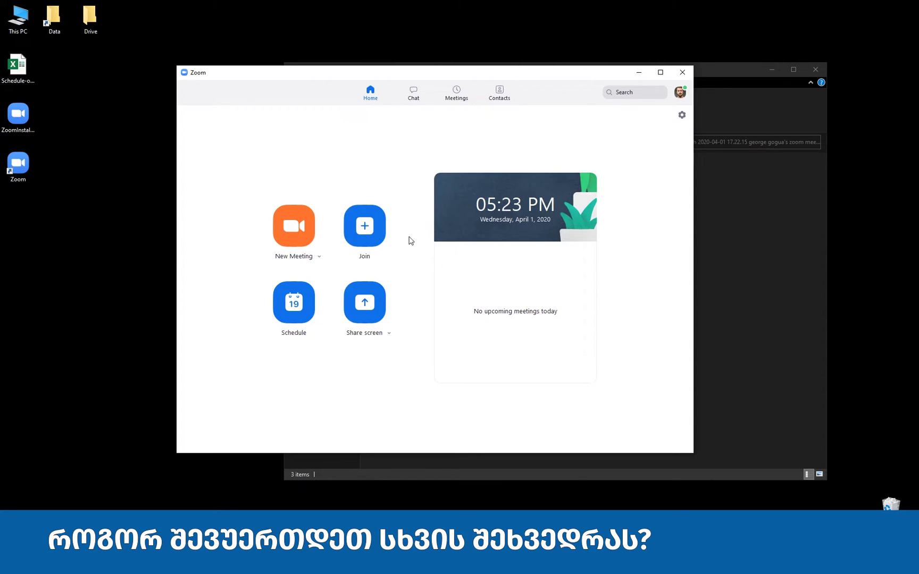
Try to join a meeting in Zoom by pasting an ID into the join form, dismiss the warning and minimize the browser.
{"action": "left_click", "coordinate": [364, 226]}
{"action": "key", "text": "alt+Tab"}
{"action": "scroll", "coordinate": [405, 399], "scroll_direction": "up", "scroll_amount": 1}
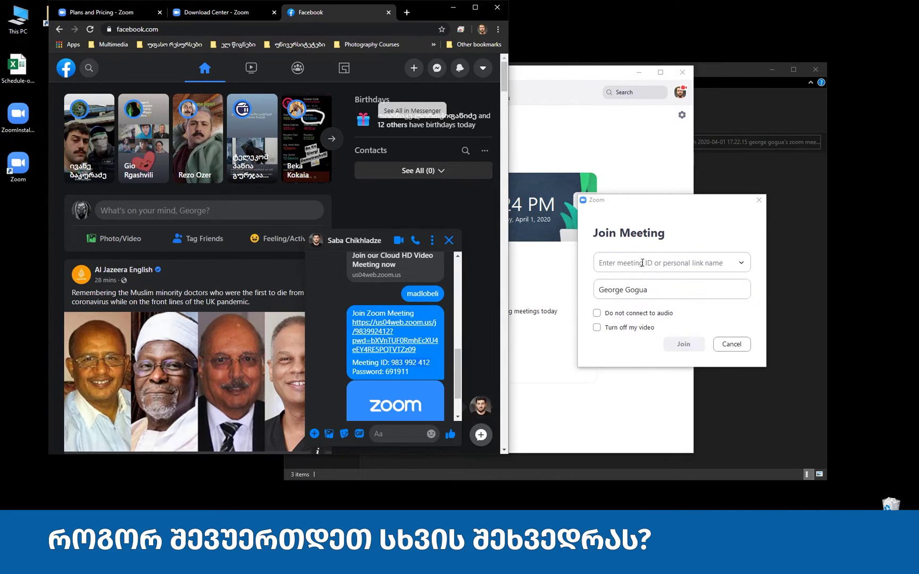
{"action": "left_click", "coordinate": [648, 263]}
{"action": "key", "text": "ctrl+v"}
{"action": "left_click", "coordinate": [683, 346]}
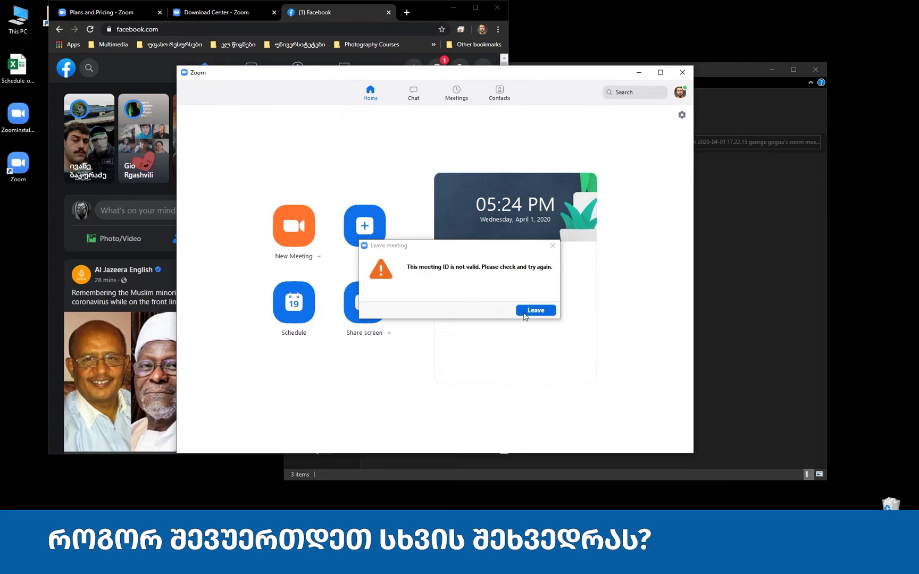
{"action": "left_click", "coordinate": [536, 313]}
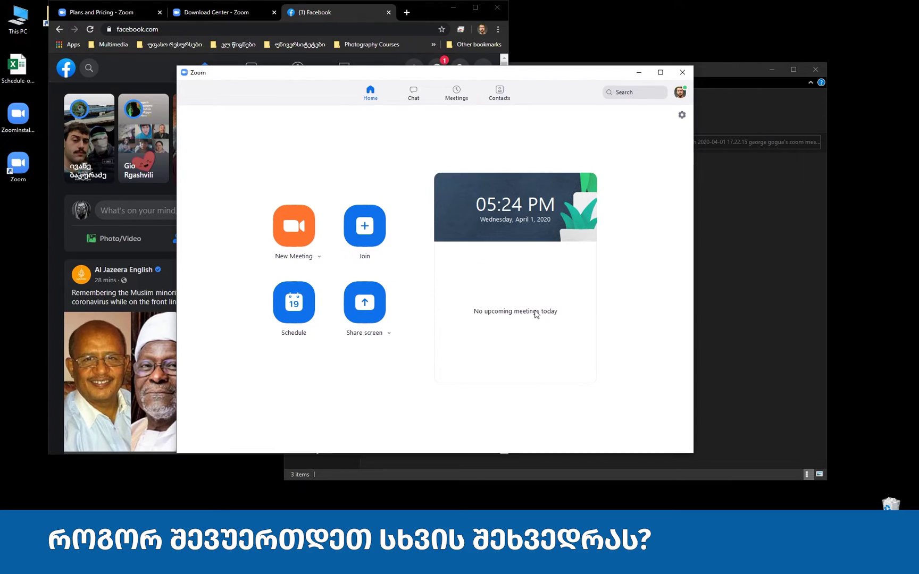
{"action": "left_click", "coordinate": [453, 7]}
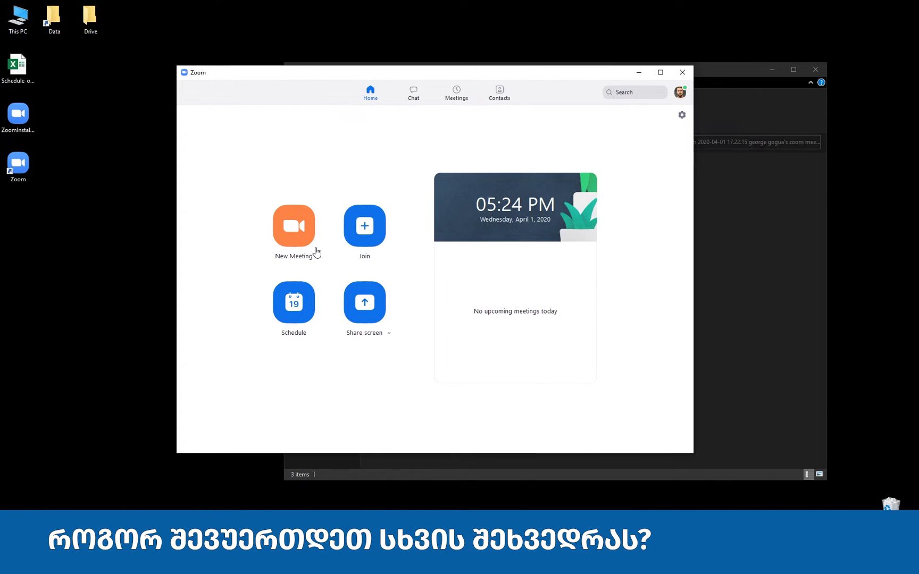
Start a new meeting without connecting audio, and end it for all participants.
{"action": "left_click", "coordinate": [301, 242]}
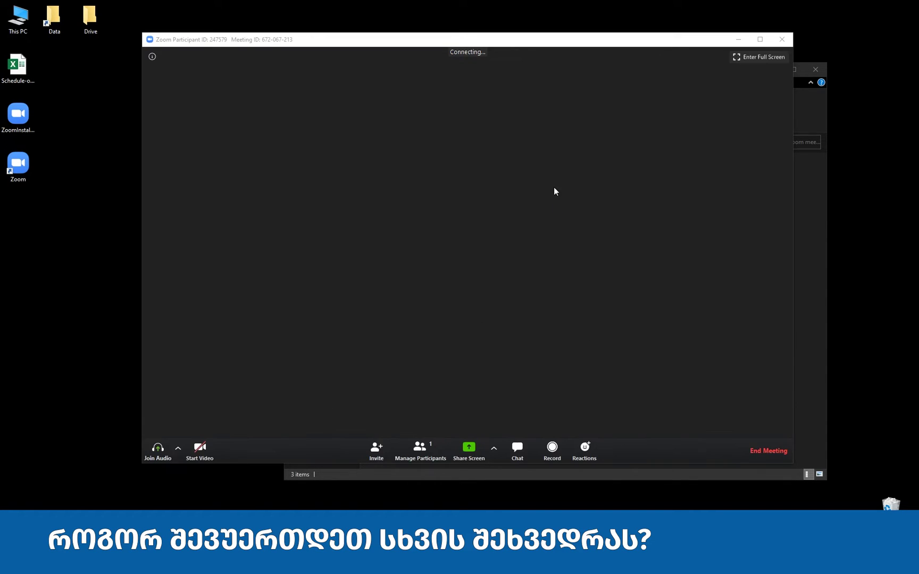
{"action": "left_click", "coordinate": [575, 207]}
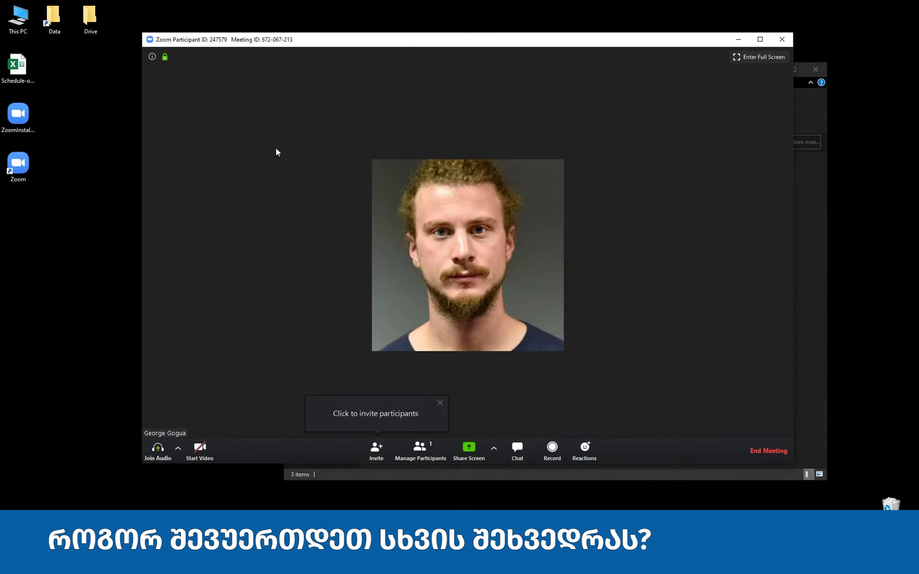
{"action": "left_click", "coordinate": [782, 39]}
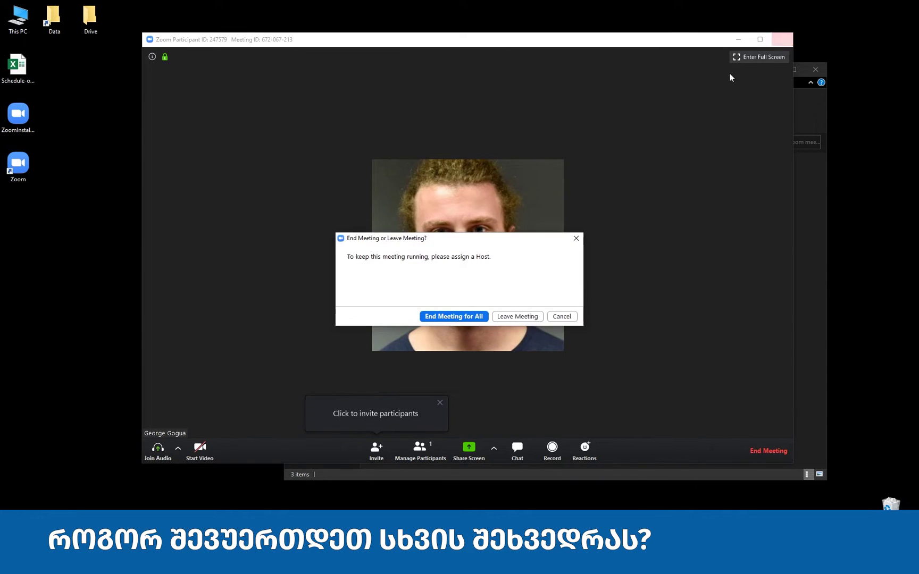
{"action": "left_click", "coordinate": [562, 317]}
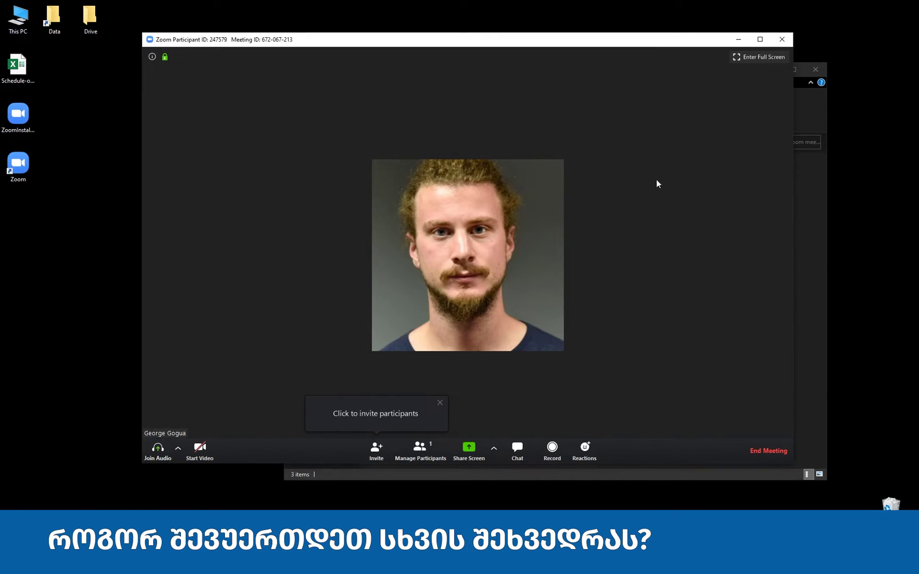
{"action": "left_click", "coordinate": [782, 39]}
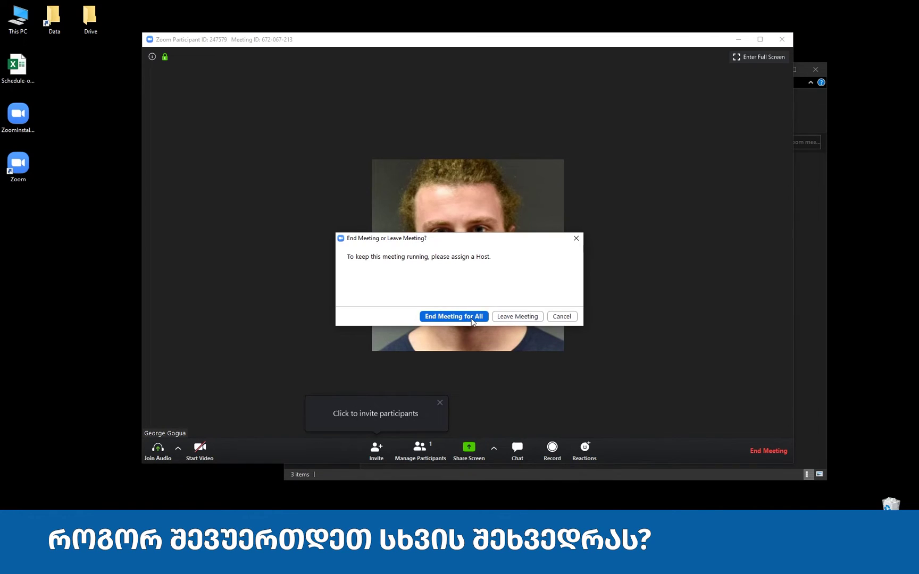
{"action": "left_click", "coordinate": [472, 318]}
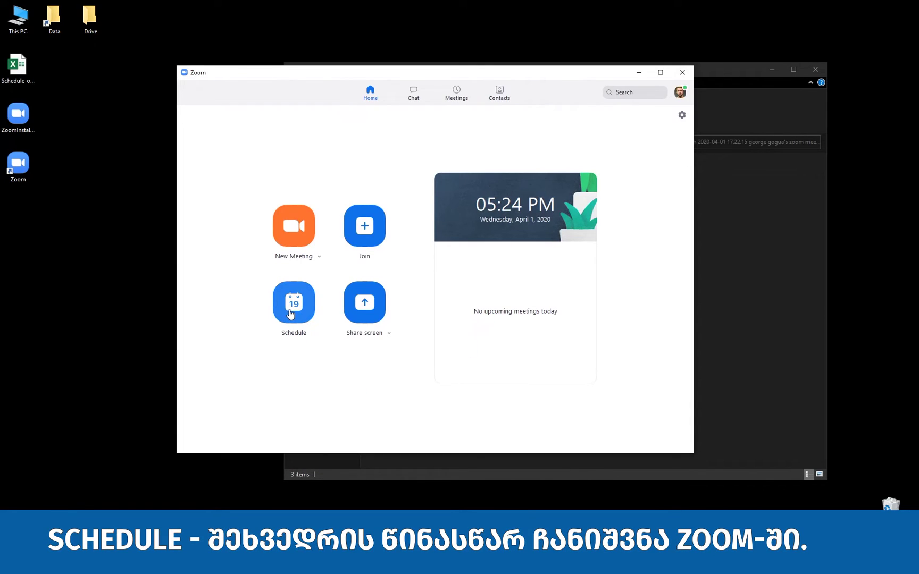
Begin scheduling a meeting and set its topic to "სახელი".
{"action": "left_click", "coordinate": [290, 314]}
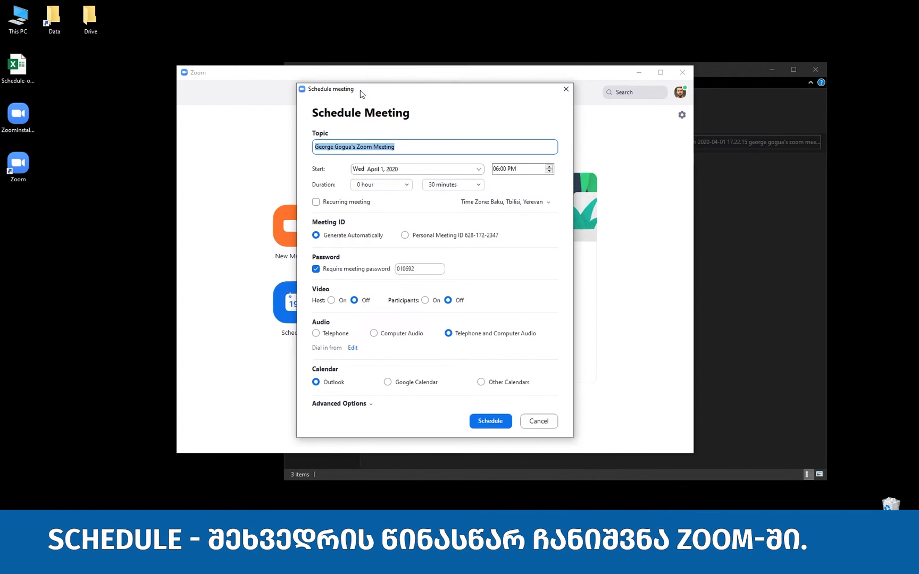
{"action": "left_click_drag", "start_coordinate": [361, 91], "coordinate": [465, 90]}
{"action": "left_click_drag", "start_coordinate": [503, 141], "coordinate": [413, 144]}
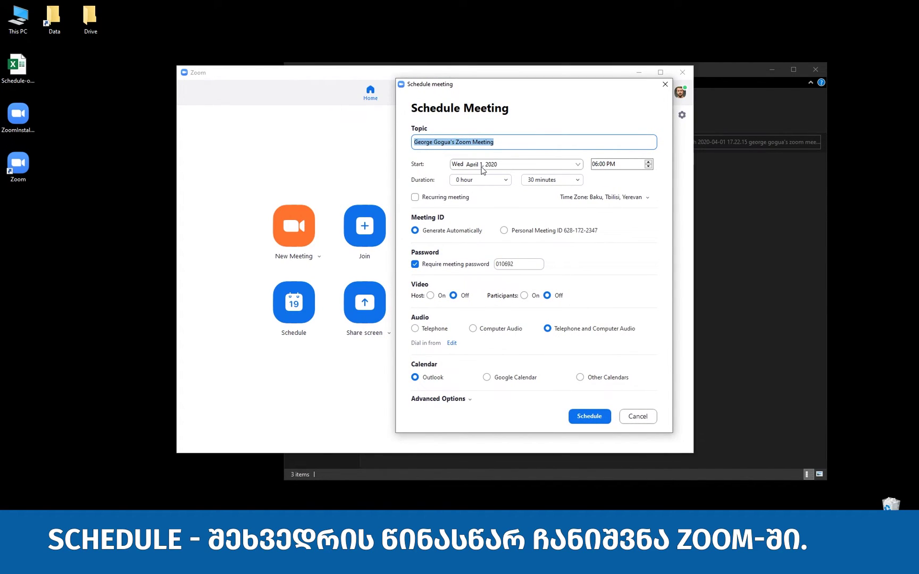
{"action": "type", "text": "სახელი"}
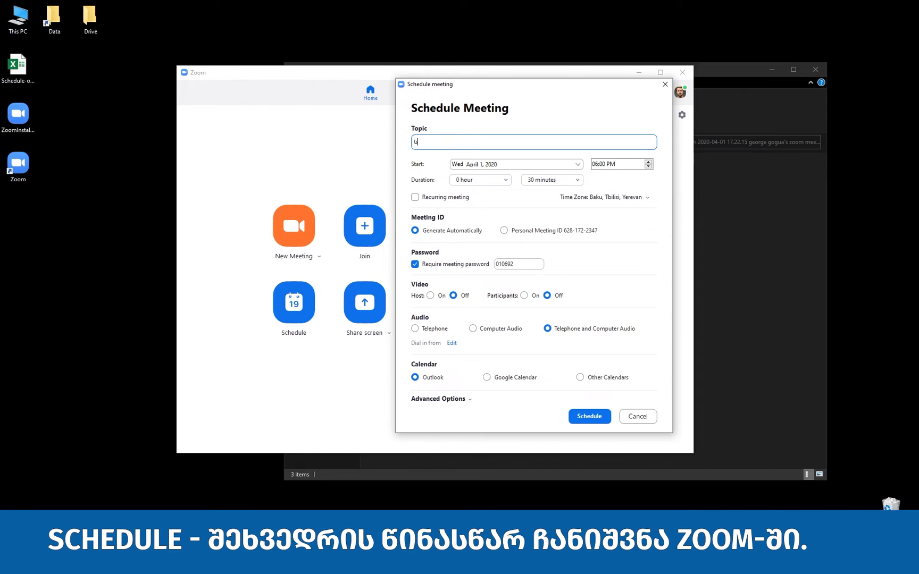
Set the meeting's start date to Wed April 15, 2020, expand the advanced options and schedule the meeting.
{"action": "left_click", "coordinate": [544, 168]}
{"action": "left_click", "coordinate": [511, 245]}
{"action": "left_click", "coordinate": [633, 169]}
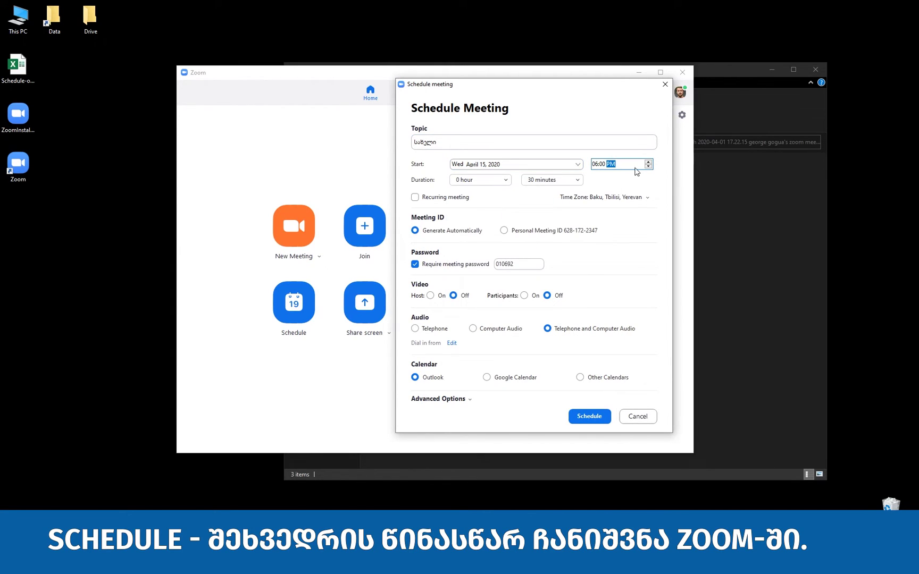
{"action": "left_click", "coordinate": [595, 168]}
{"action": "left_click", "coordinate": [437, 399]}
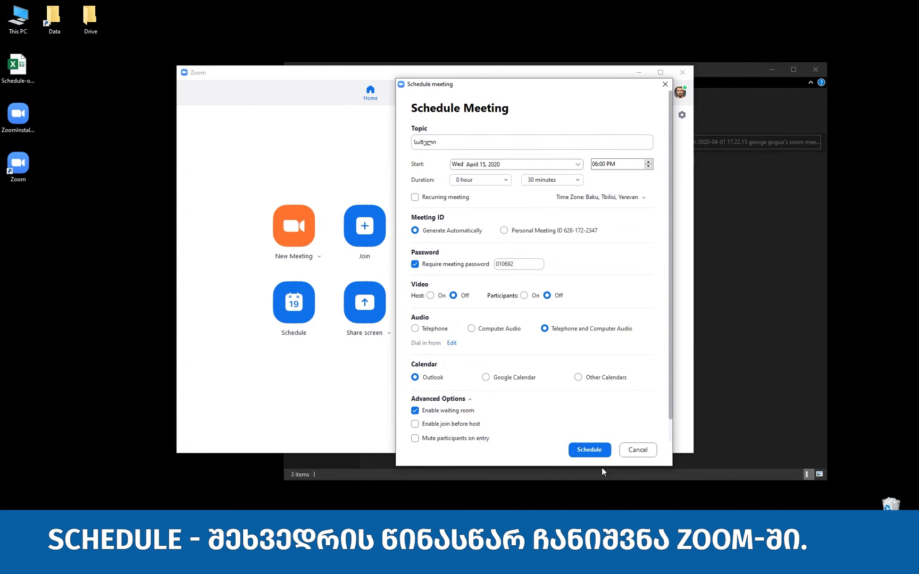
{"action": "left_click", "coordinate": [589, 450]}
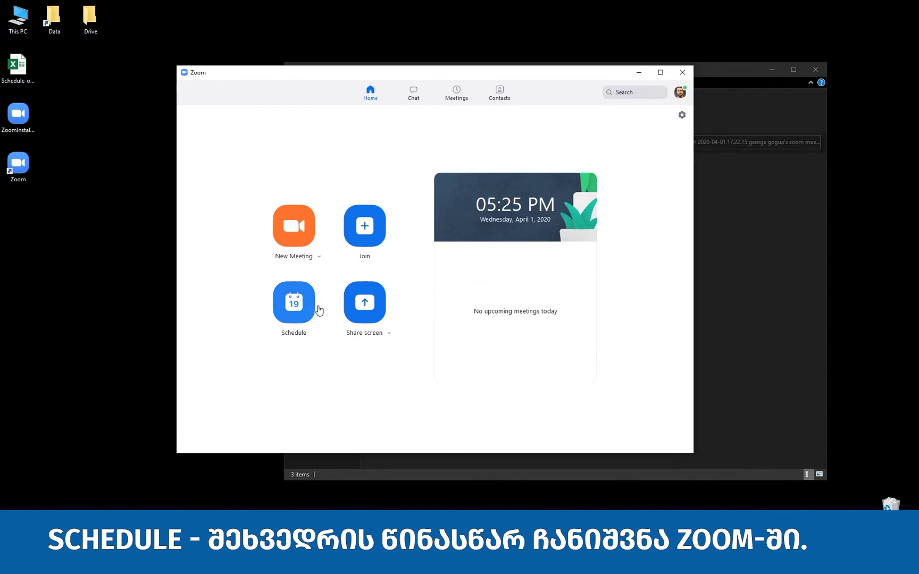
Look at the contacts directory and examine the details of the upcoming meetings "Name" and "სახელი".
{"action": "left_click", "coordinate": [500, 95]}
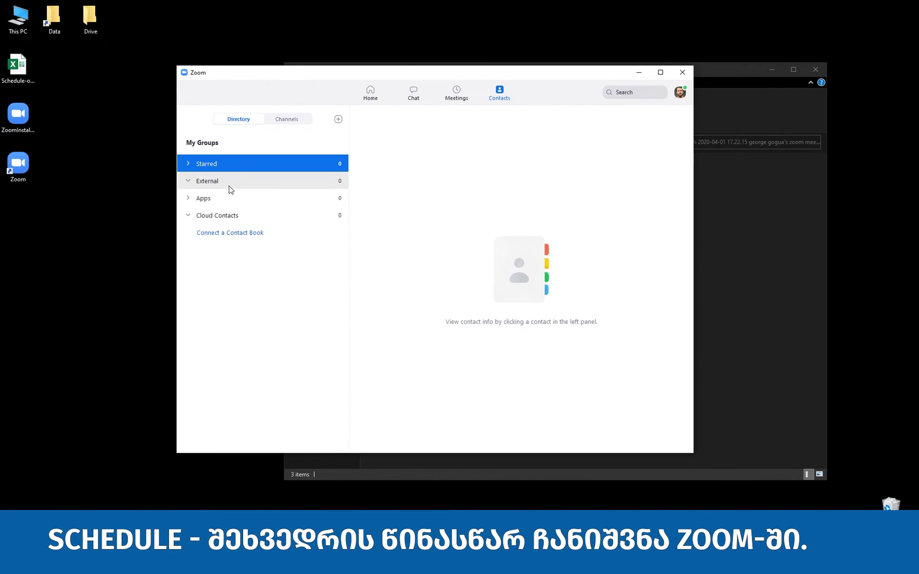
{"action": "left_click", "coordinate": [370, 95]}
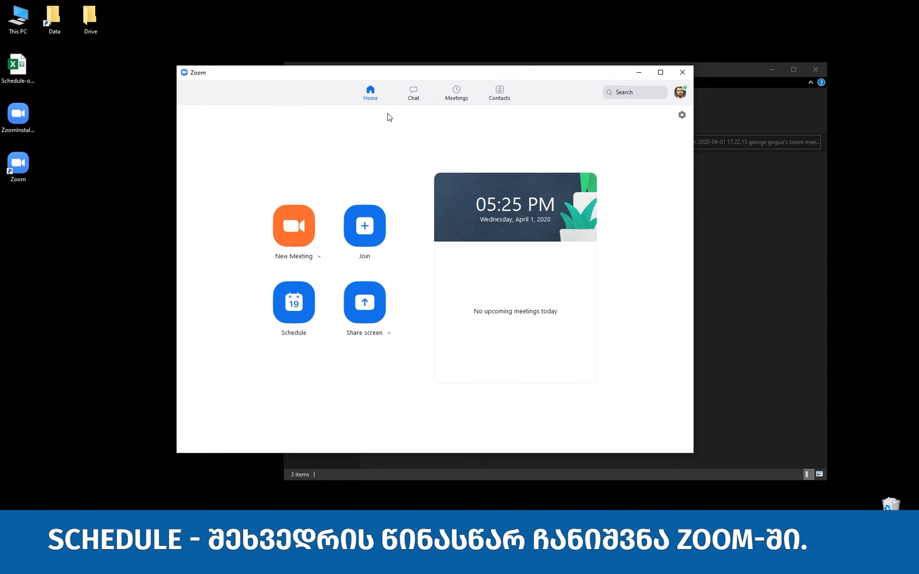
{"action": "left_click", "coordinate": [500, 94]}
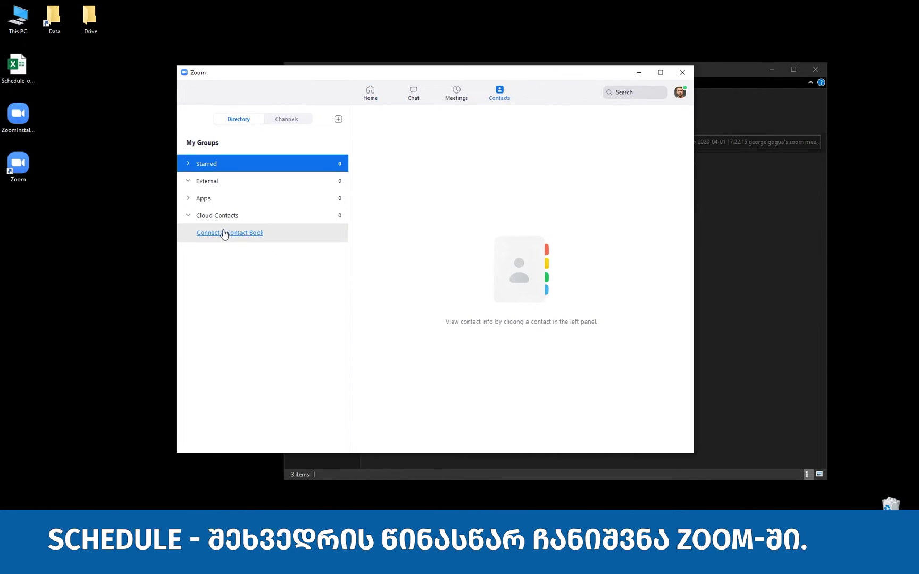
{"action": "left_click", "coordinate": [457, 93]}
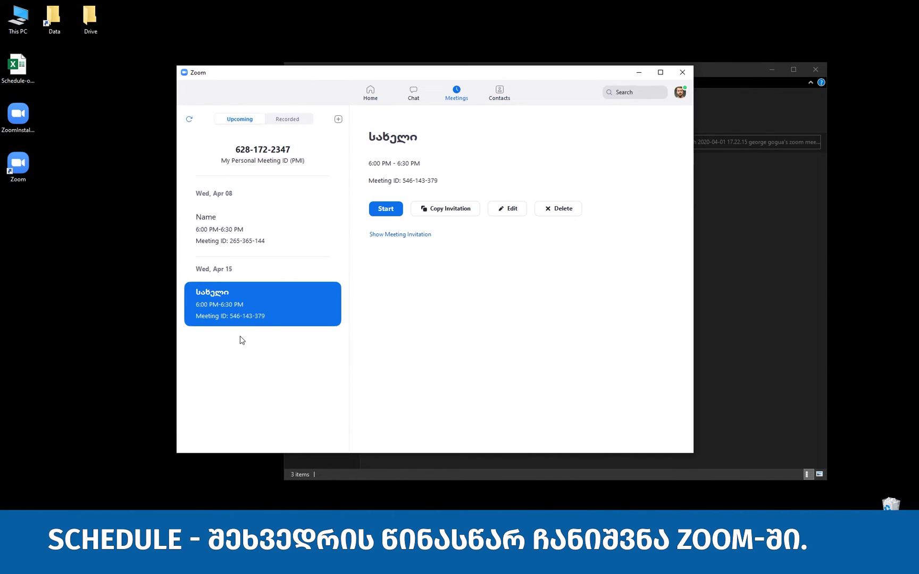
{"action": "left_click", "coordinate": [234, 247]}
{"action": "left_click", "coordinate": [284, 297]}
{"action": "left_click_drag", "start_coordinate": [417, 181], "coordinate": [394, 181]}
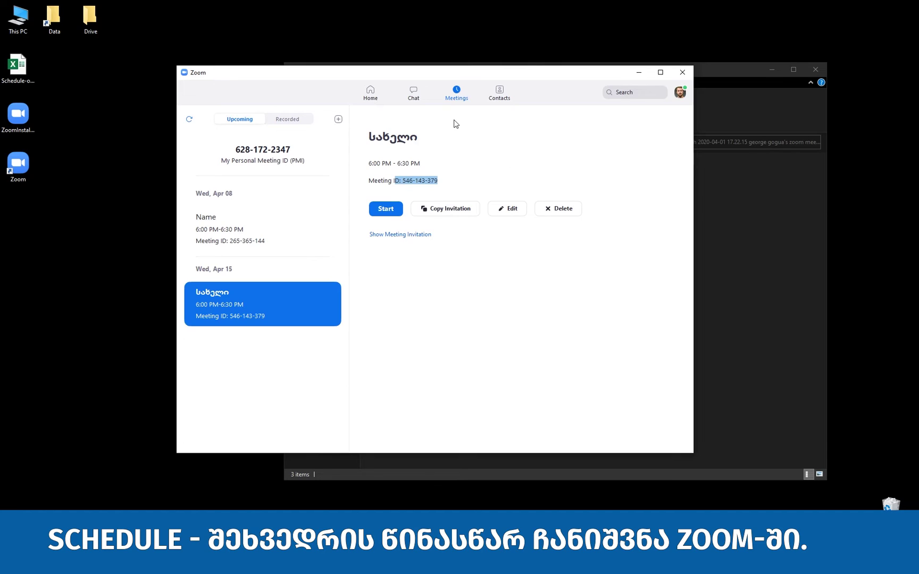
Return to the Zoom home page and open the screen sharing option.
{"action": "left_click", "coordinate": [378, 99]}
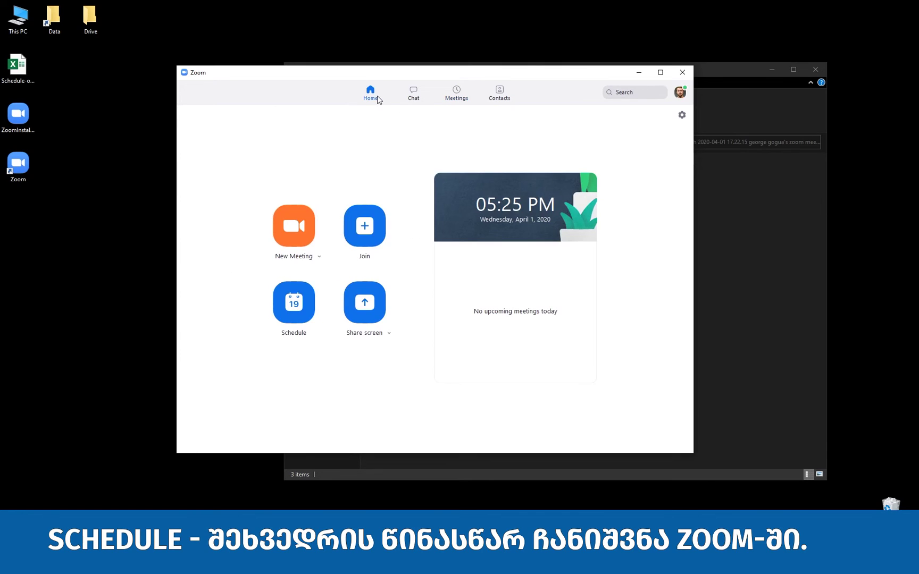
{"action": "left_click", "coordinate": [374, 312]}
{"action": "left_click_drag", "start_coordinate": [543, 77], "coordinate": [581, 79]}
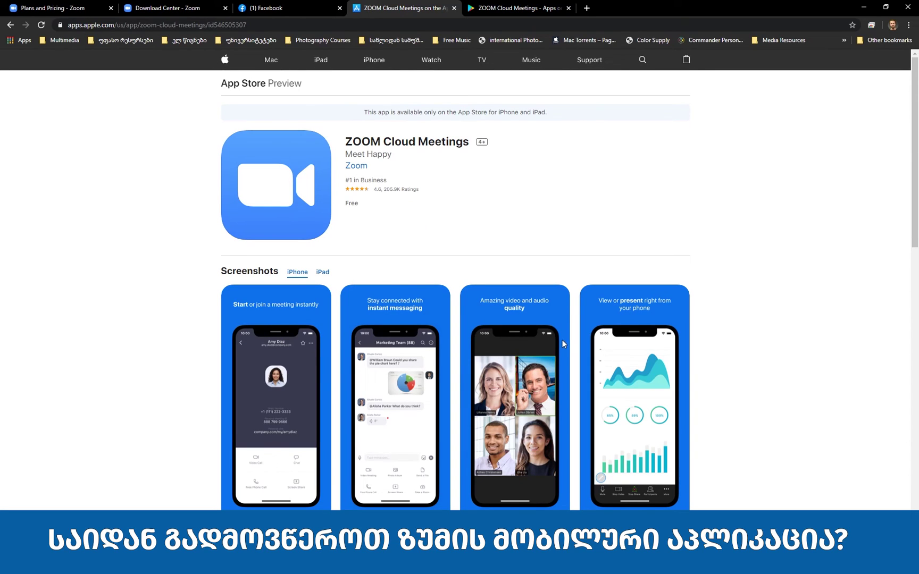
Examine the ZOOM Cloud Meetings page on Apple's App Store in the browser, including the app information and screenshots.
{"action": "mouse_move", "coordinate": [358, 153]}
{"action": "left_mouse_down"}
{"action": "mouse_move", "coordinate": [357, 139]}
{"action": "mouse_move", "coordinate": [361, 166]}
{"action": "left_mouse_up"}
{"action": "left_click", "coordinate": [517, 205]}
{"action": "left_click_drag", "start_coordinate": [488, 258], "coordinate": [216, 105]}
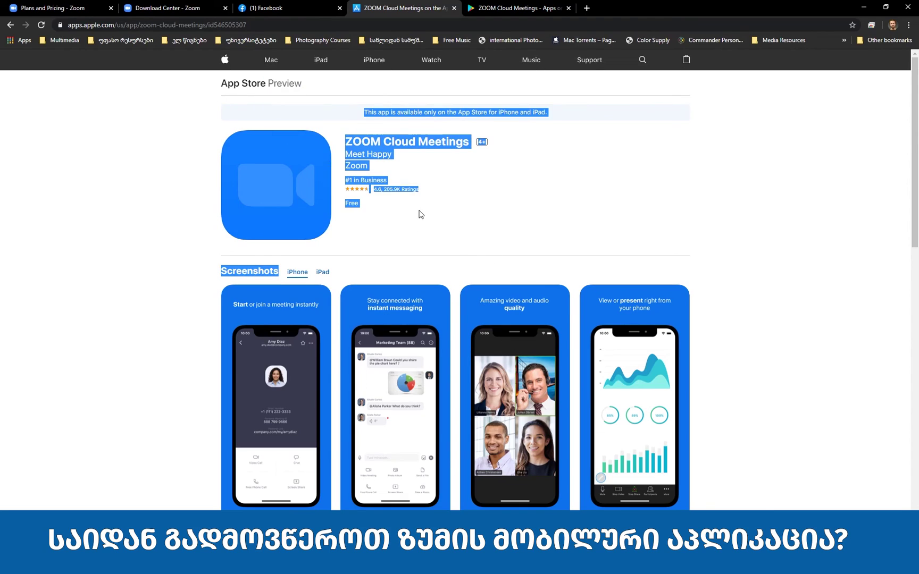
{"action": "scroll", "coordinate": [677, 338], "scroll_direction": "down", "scroll_amount": 5}
{"action": "left_click", "coordinate": [676, 338]}
{"action": "scroll", "coordinate": [647, 318], "scroll_direction": "up", "scroll_amount": 5}
{"action": "left_click_drag", "start_coordinate": [346, 139], "coordinate": [547, 213]}
{"action": "left_click", "coordinate": [547, 213]}
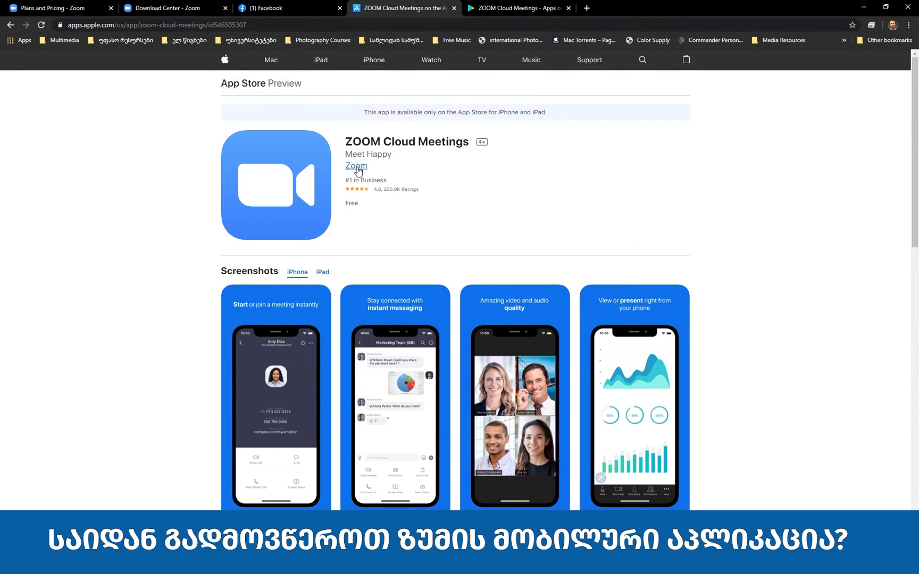
Look through the ZOOM Cloud Meetings page on Google Play, and return to the App Store page.
{"action": "left_click", "coordinate": [513, 8]}
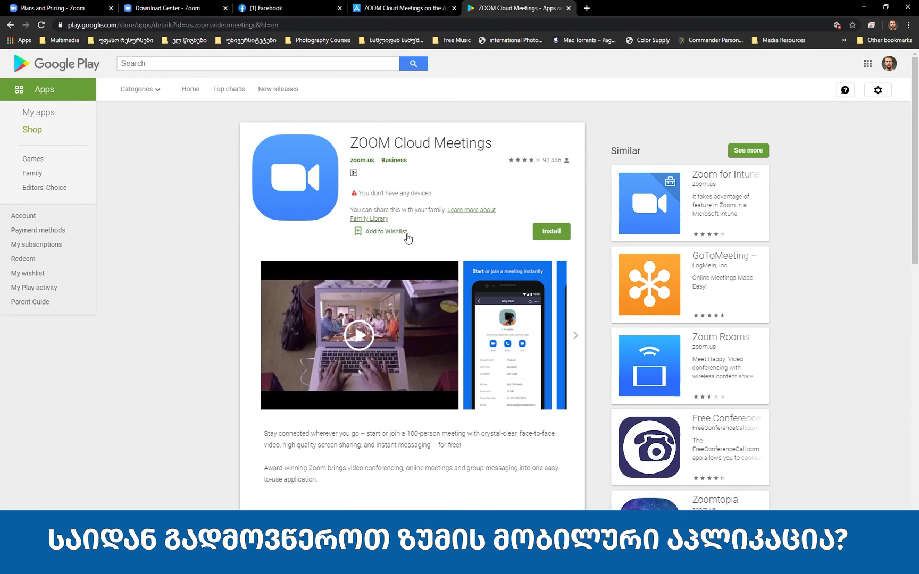
{"action": "scroll", "coordinate": [479, 254], "scroll_direction": "down", "scroll_amount": 6}
{"action": "scroll", "coordinate": [532, 282], "scroll_direction": "up", "scroll_amount": 5}
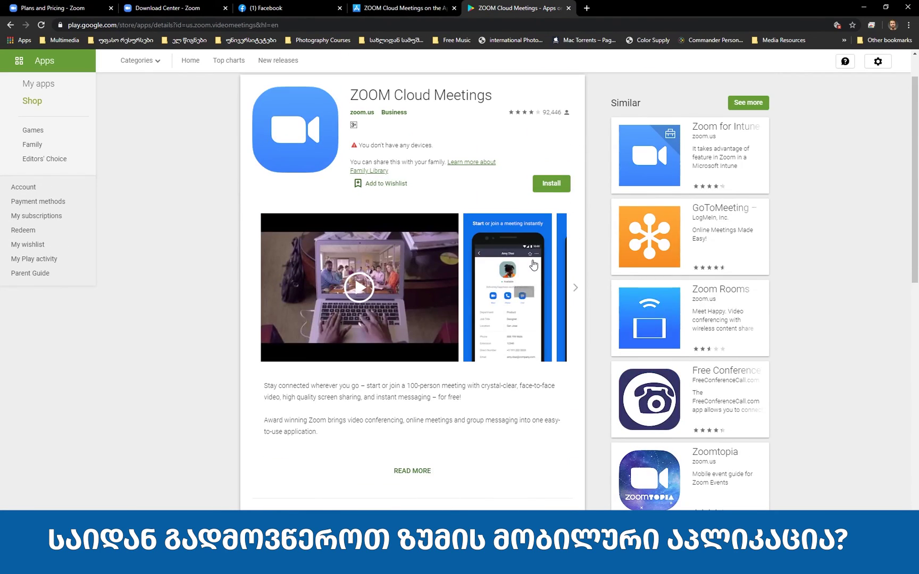
{"action": "scroll", "coordinate": [534, 265], "scroll_direction": "up", "scroll_amount": 1}
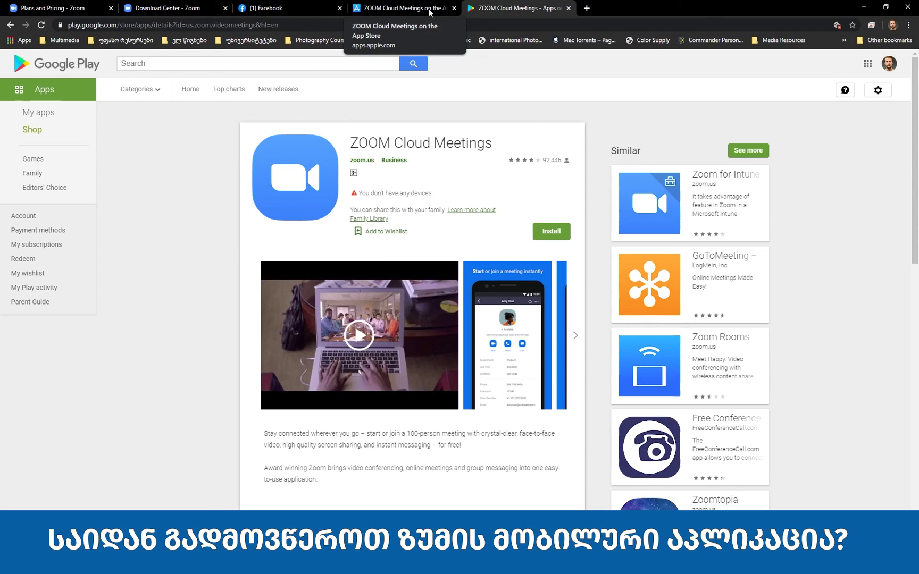
{"action": "left_click", "coordinate": [430, 12]}
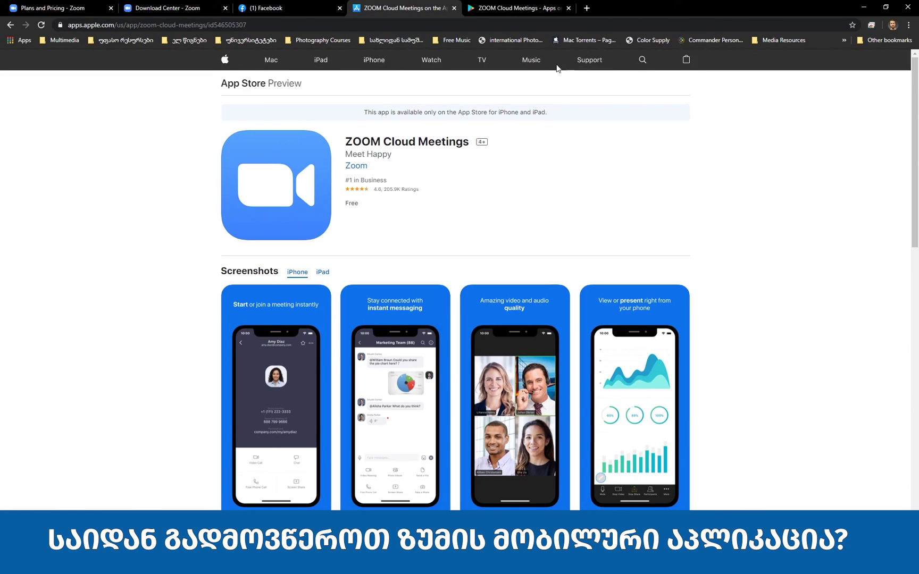